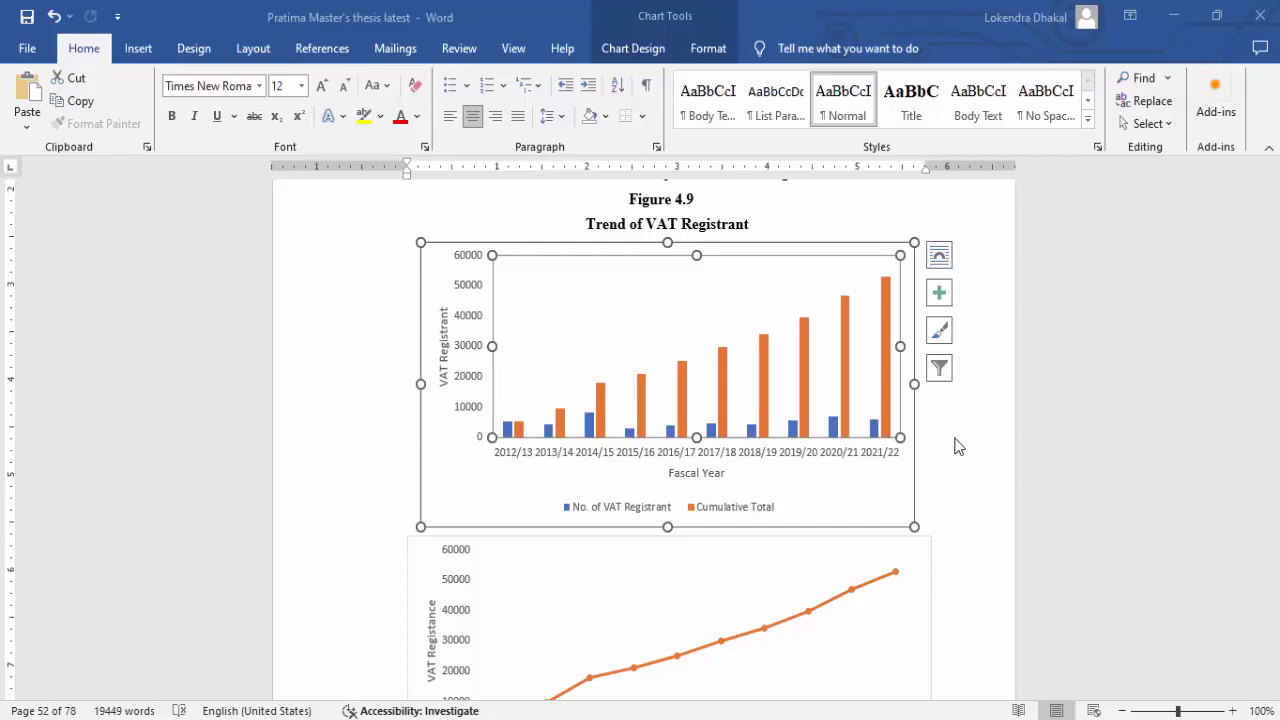
Look over Word's Table 4.9, trial-selecting the table and its first registrant values
left_click(524, 208)
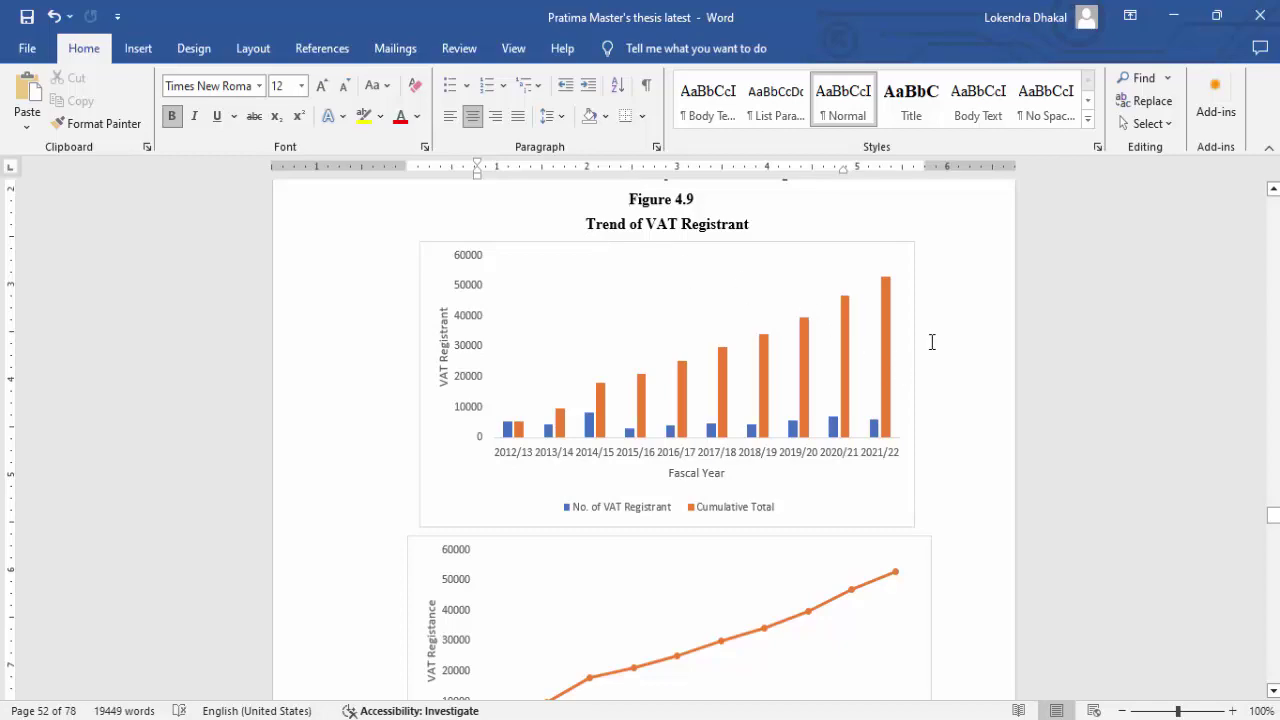
scroll(931, 336, "up", 2)
scroll(928, 336, "down", 1)
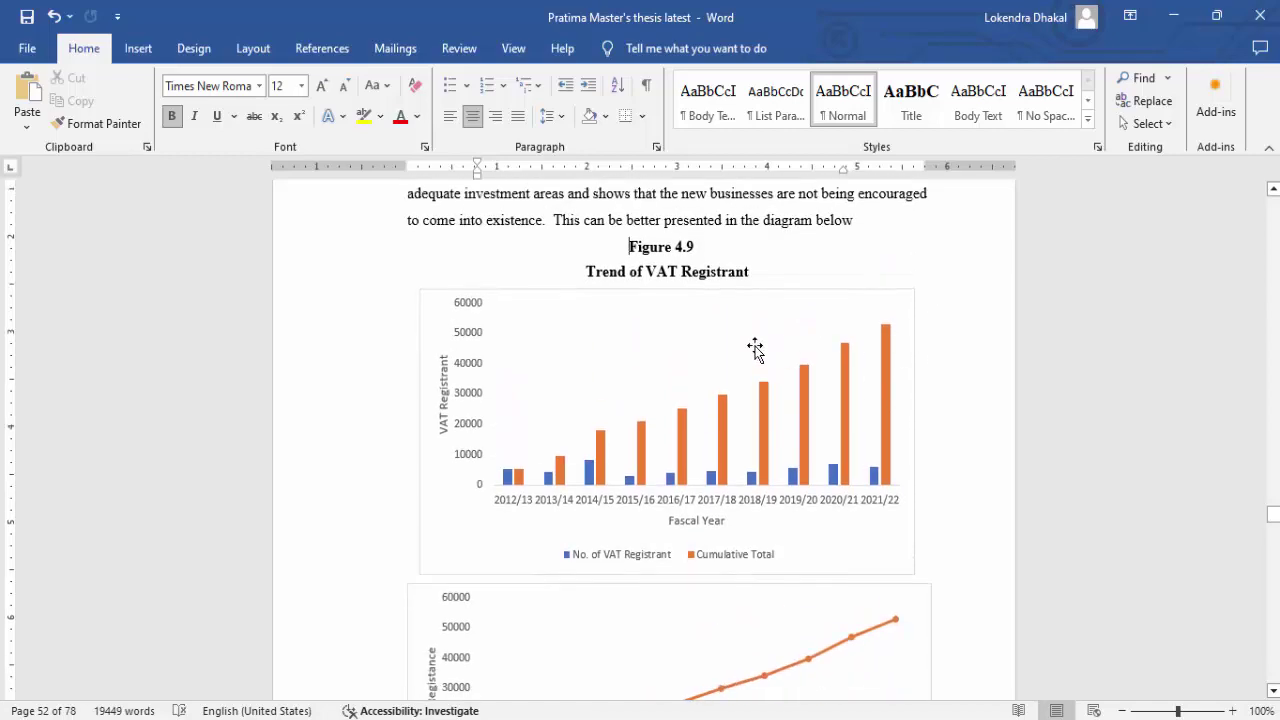
scroll(597, 320, "up", 15)
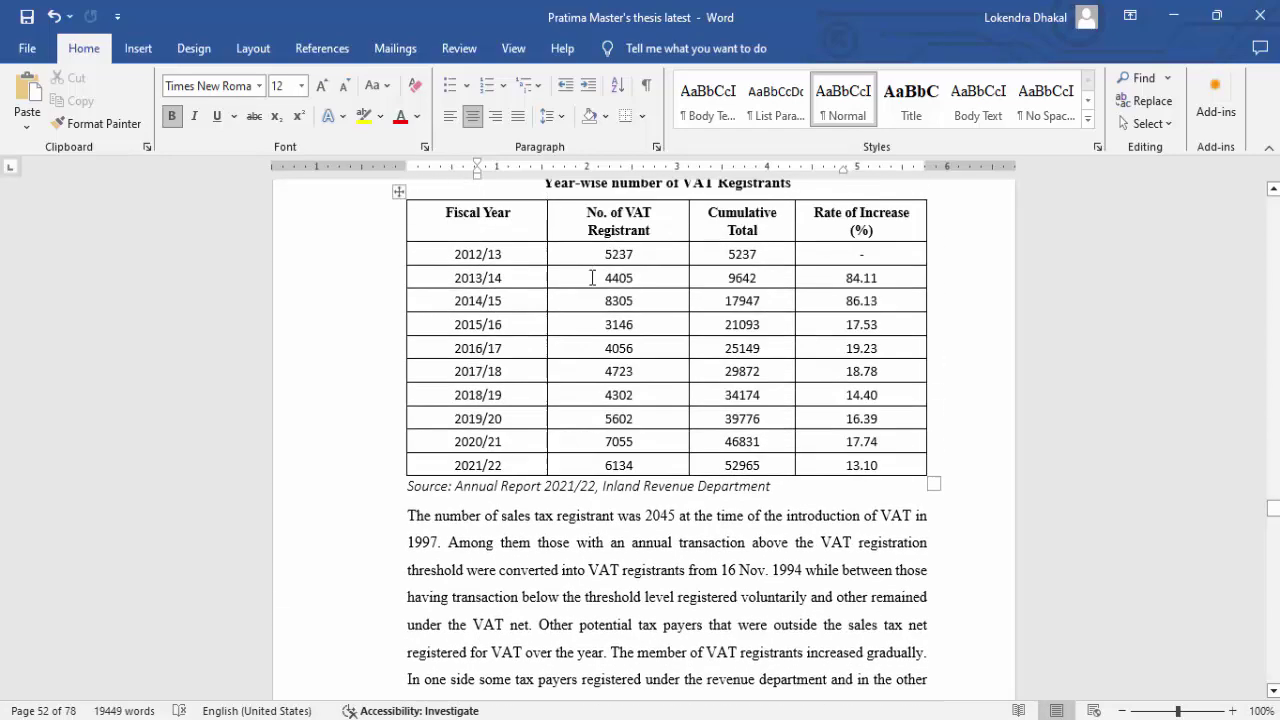
left_click_drag(591, 277, 637, 457)
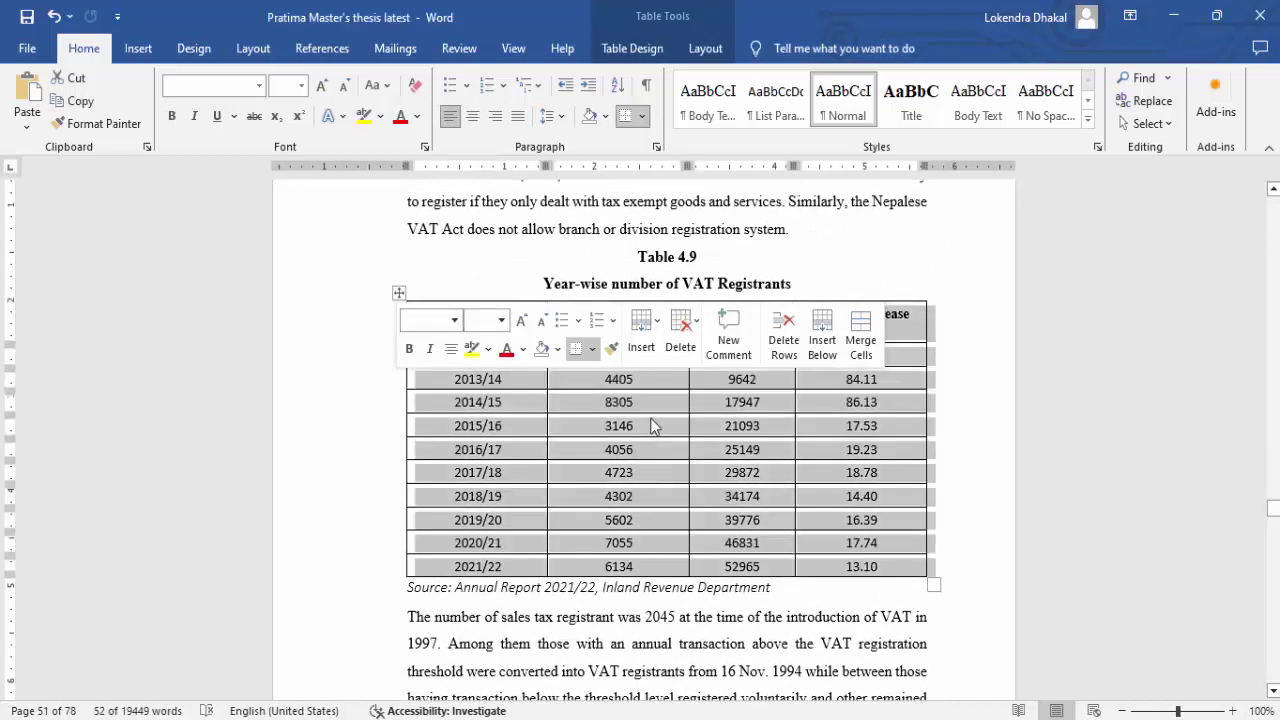
left_click(651, 426)
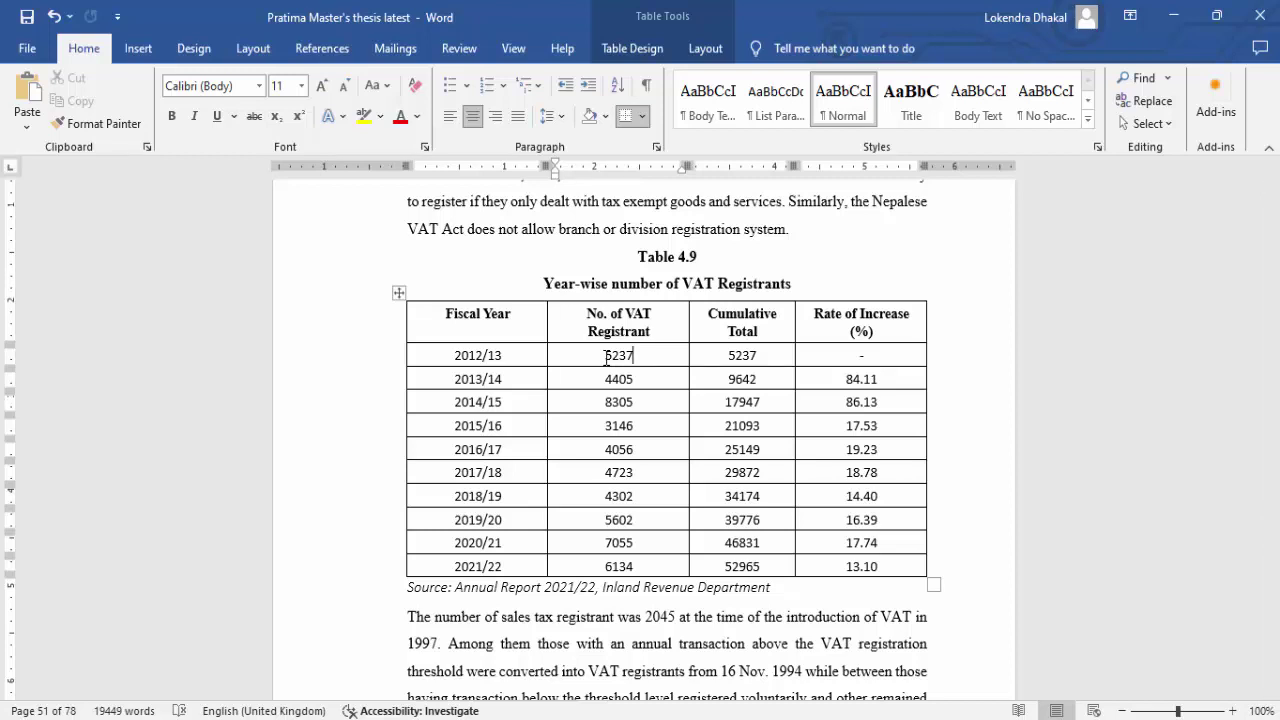
left_click_drag(606, 358, 637, 428)
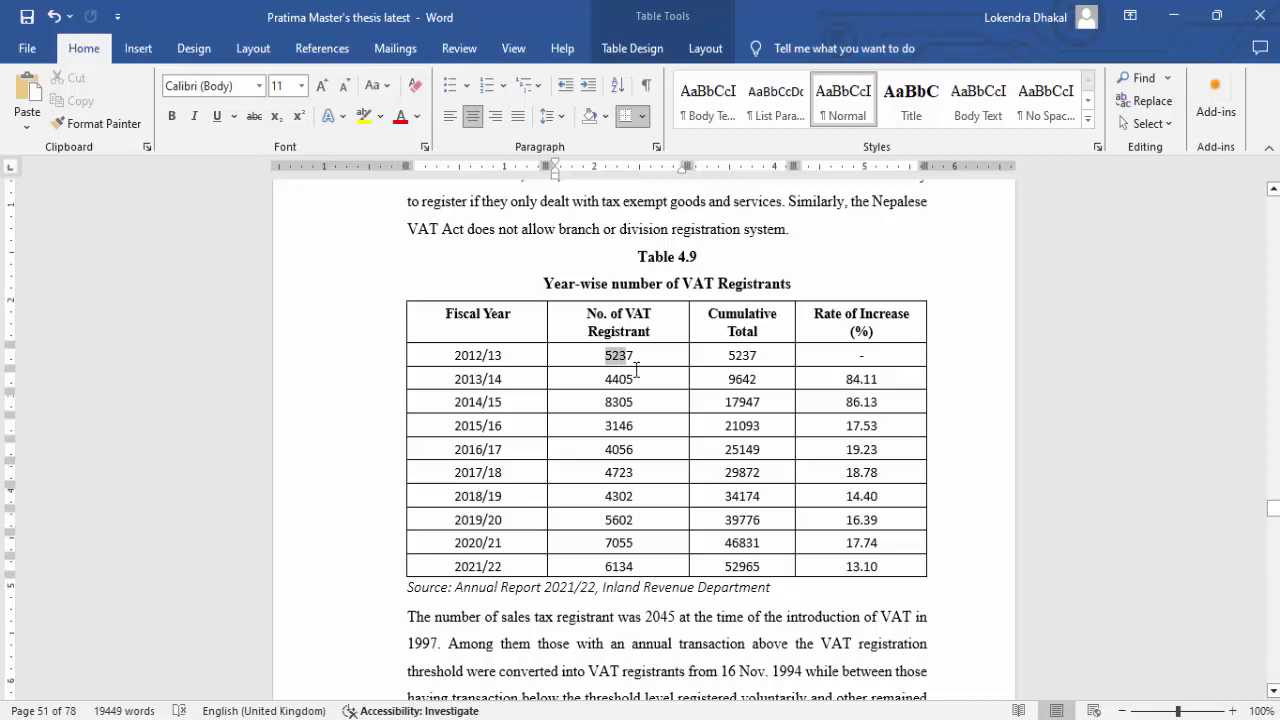
left_click(637, 428)
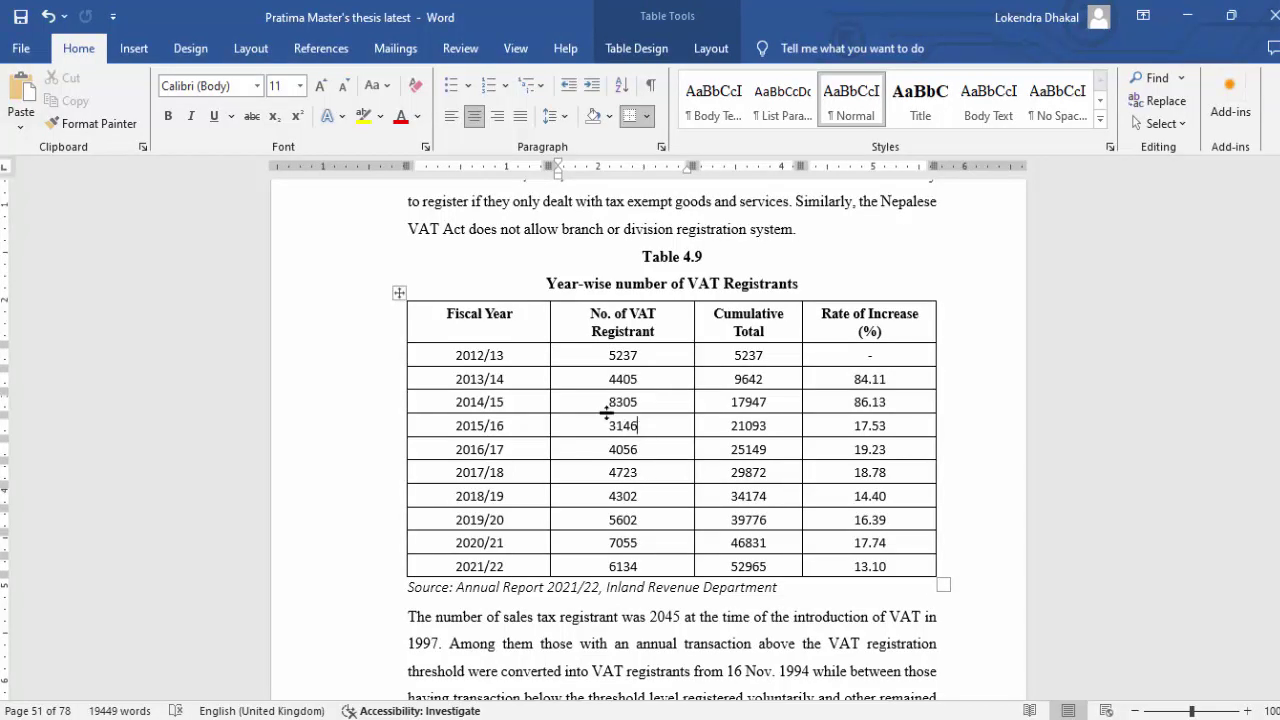
Copy the whole of Table 4.9 of year-wise VAT registrants
left_click(510, 357)
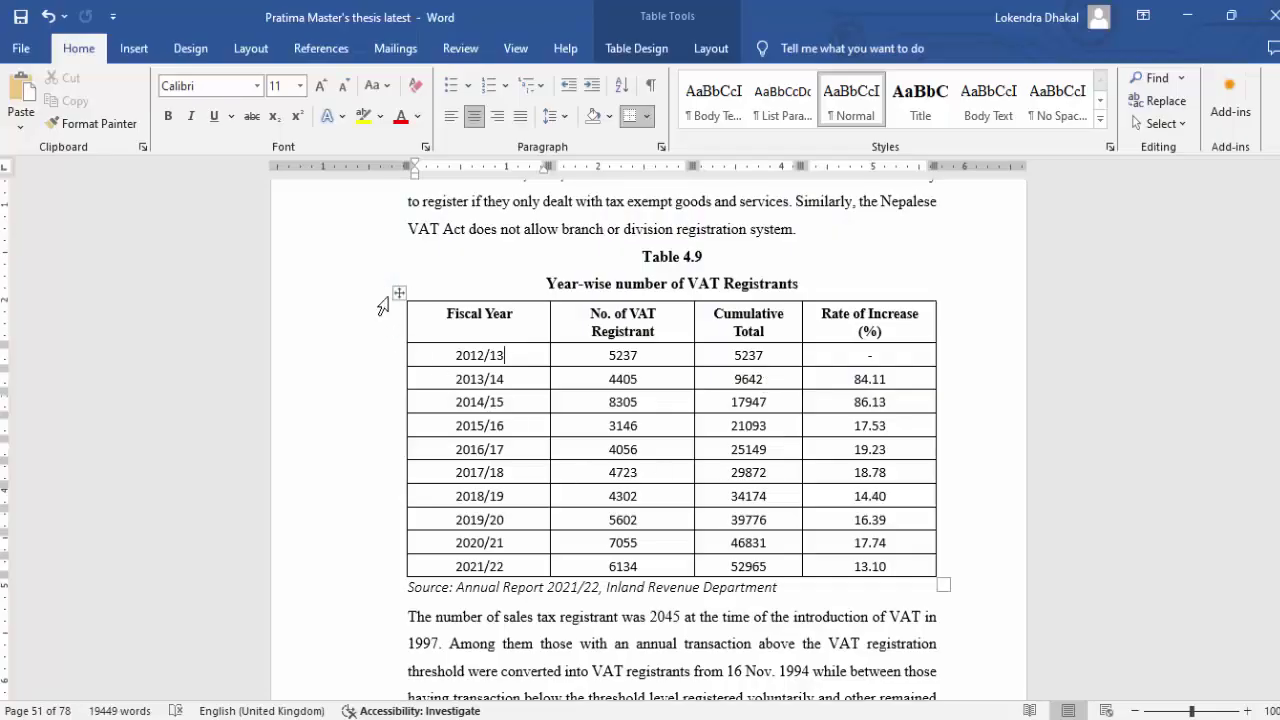
left_click(398, 294)
right_click(399, 293)
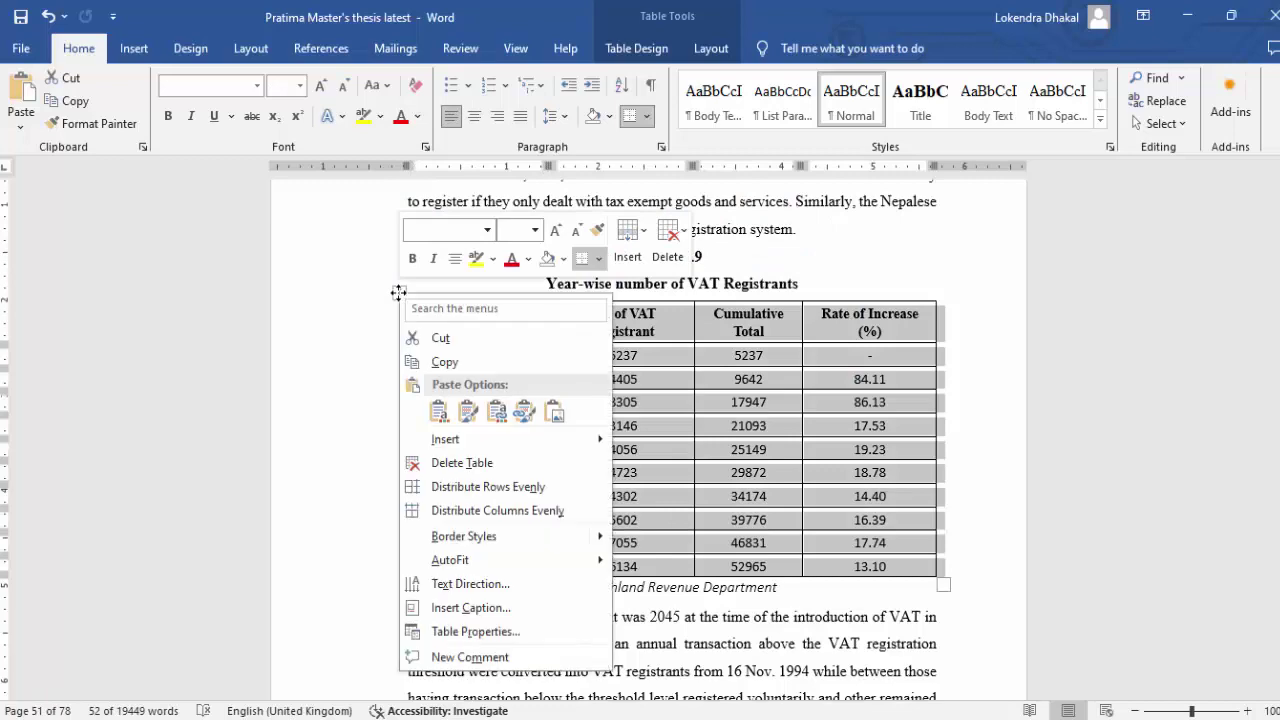
left_click(436, 364)
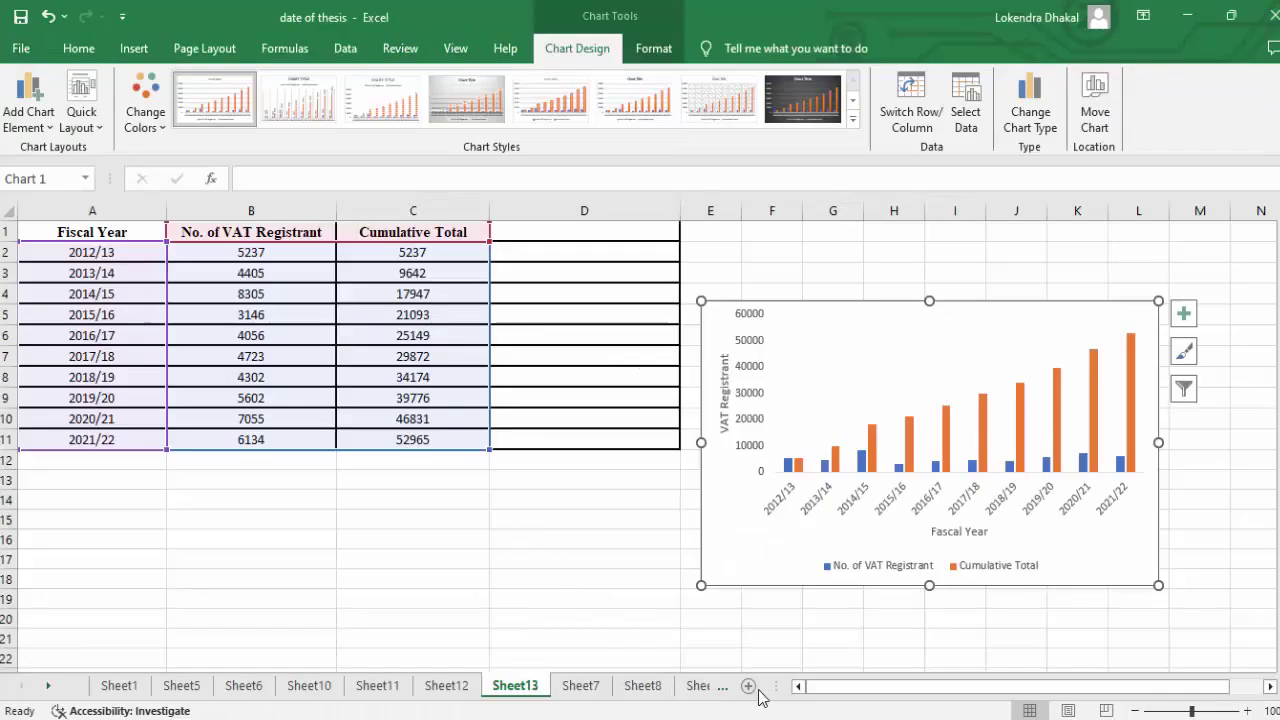
Paste Table 4.9 into A1 of a new sheet and widen columns A–D to fit their headers
left_click(747, 687)
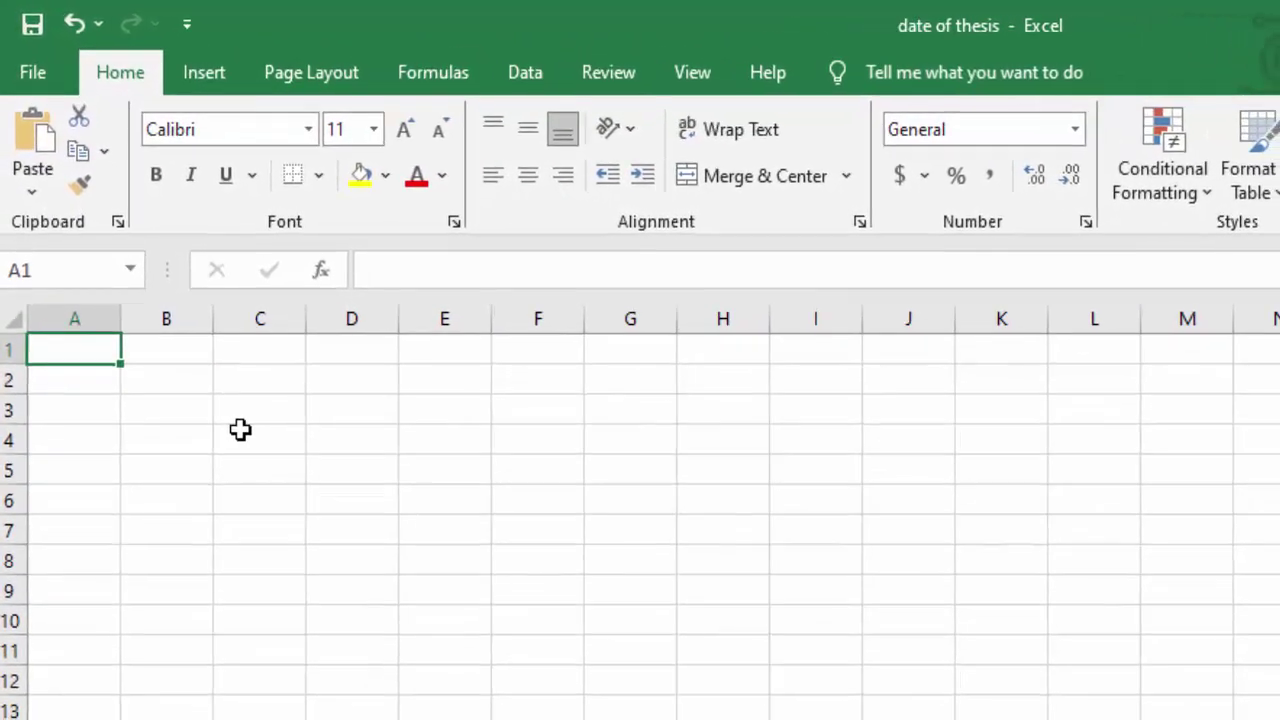
key("ctrl+v")
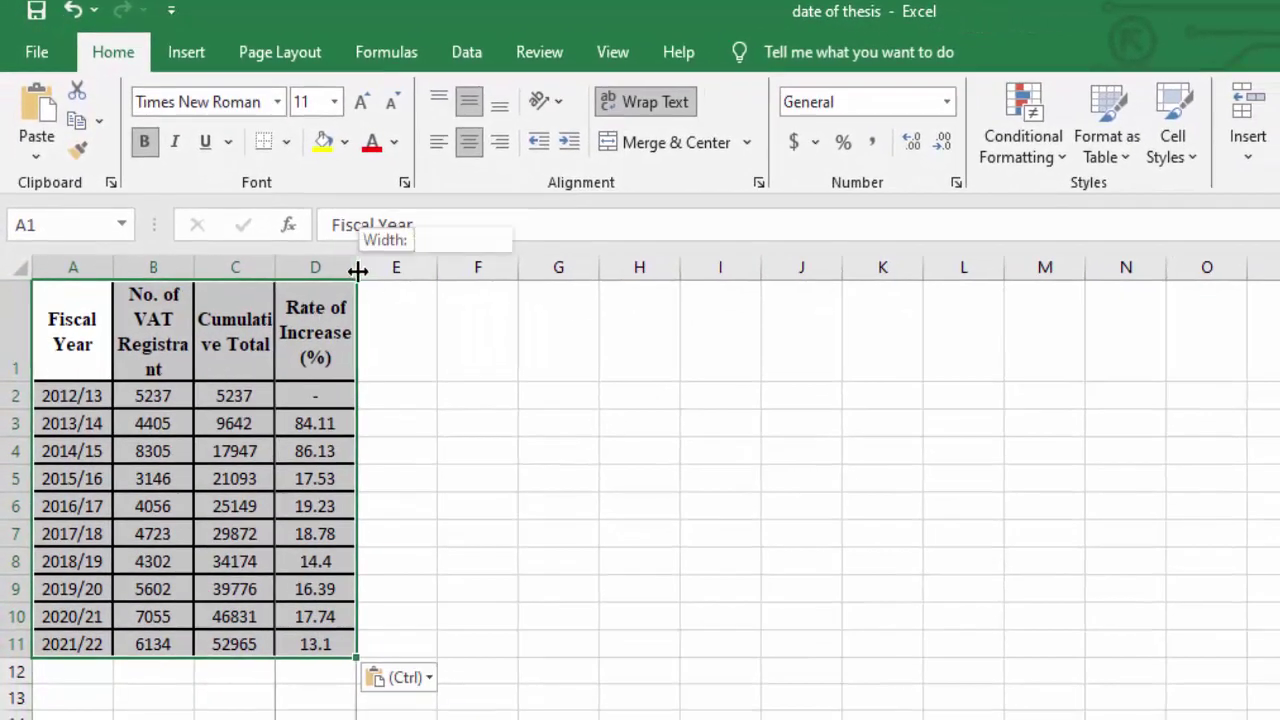
left_click_drag(363, 270, 560, 270)
left_click_drag(277, 268, 396, 268)
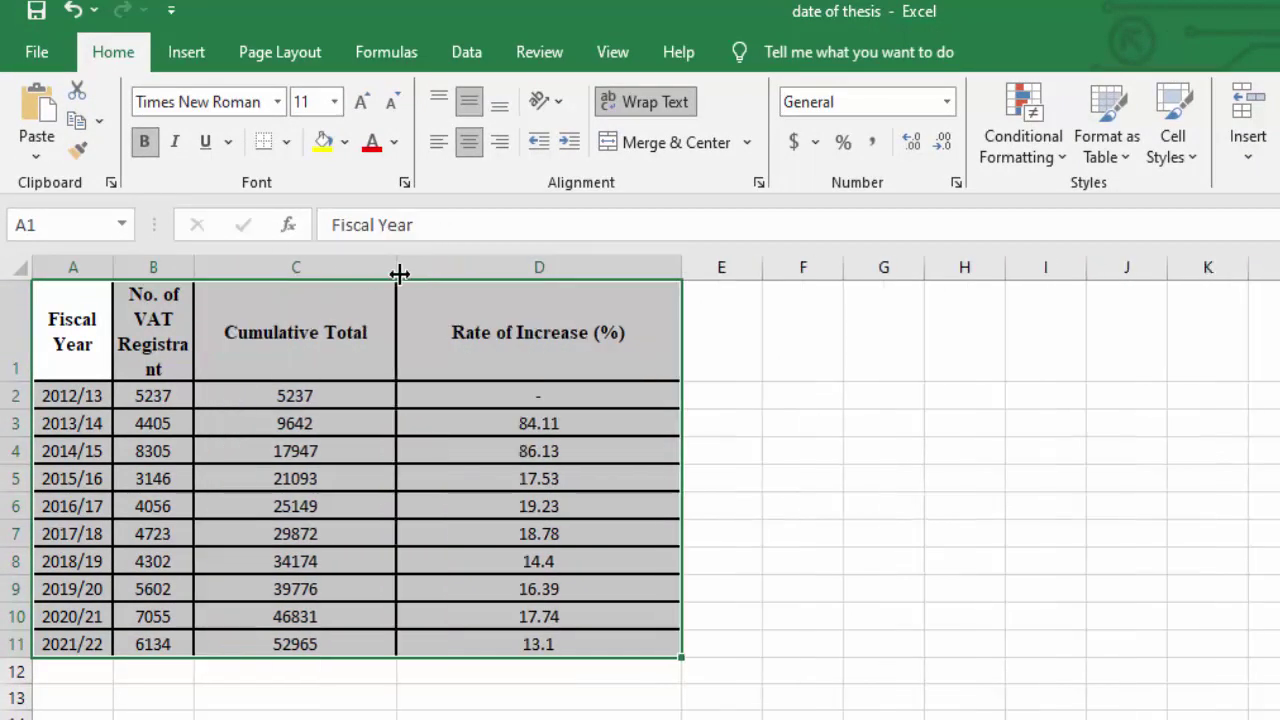
double_click(213, 266)
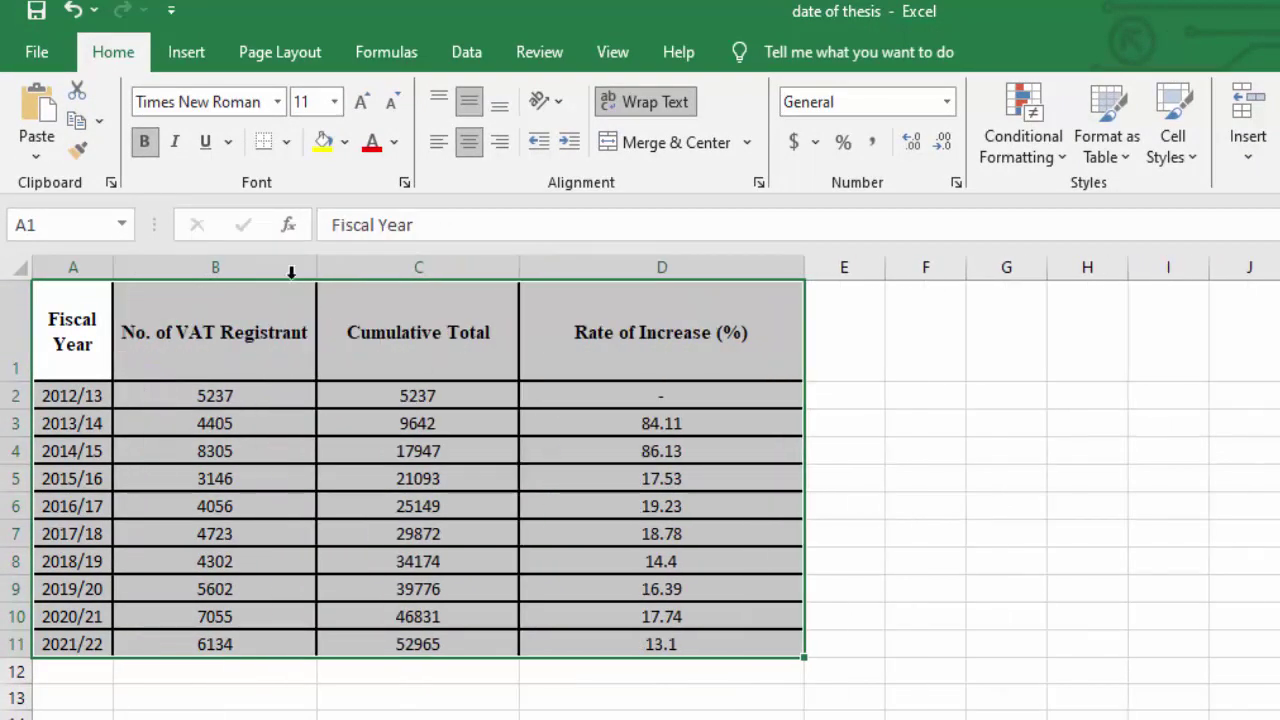
left_click_drag(104, 269, 244, 268)
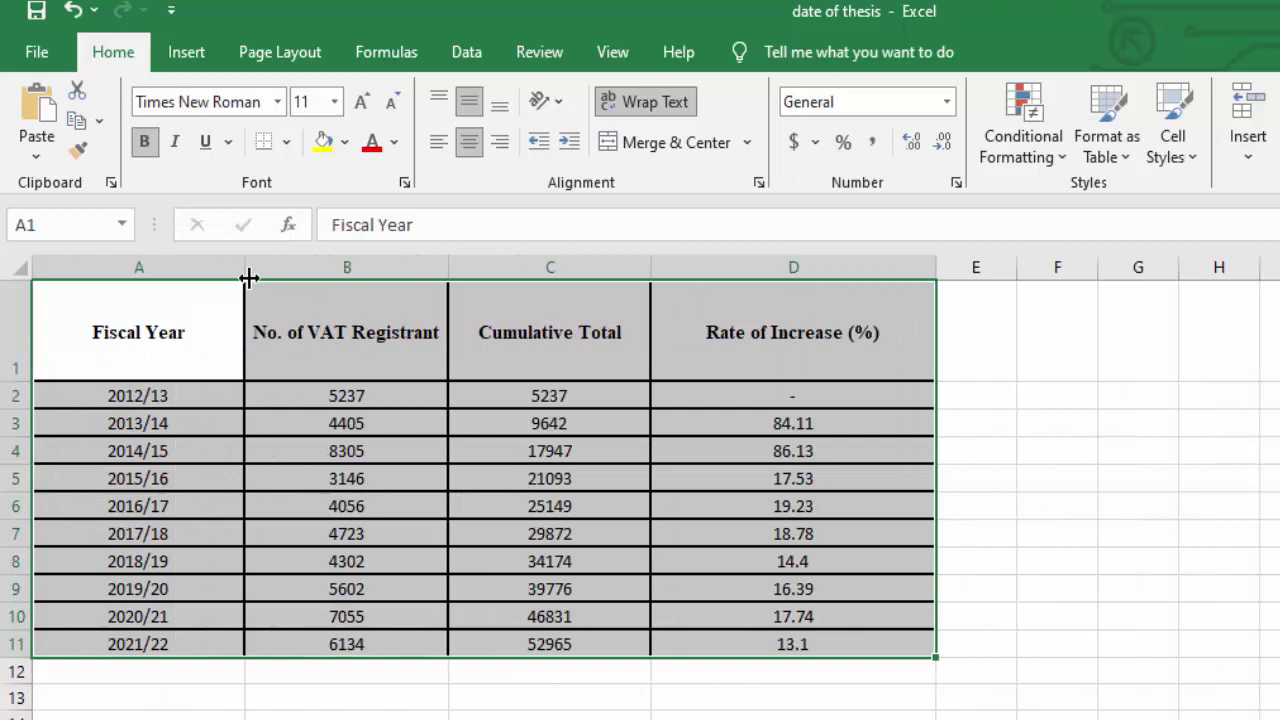
left_click(1146, 500)
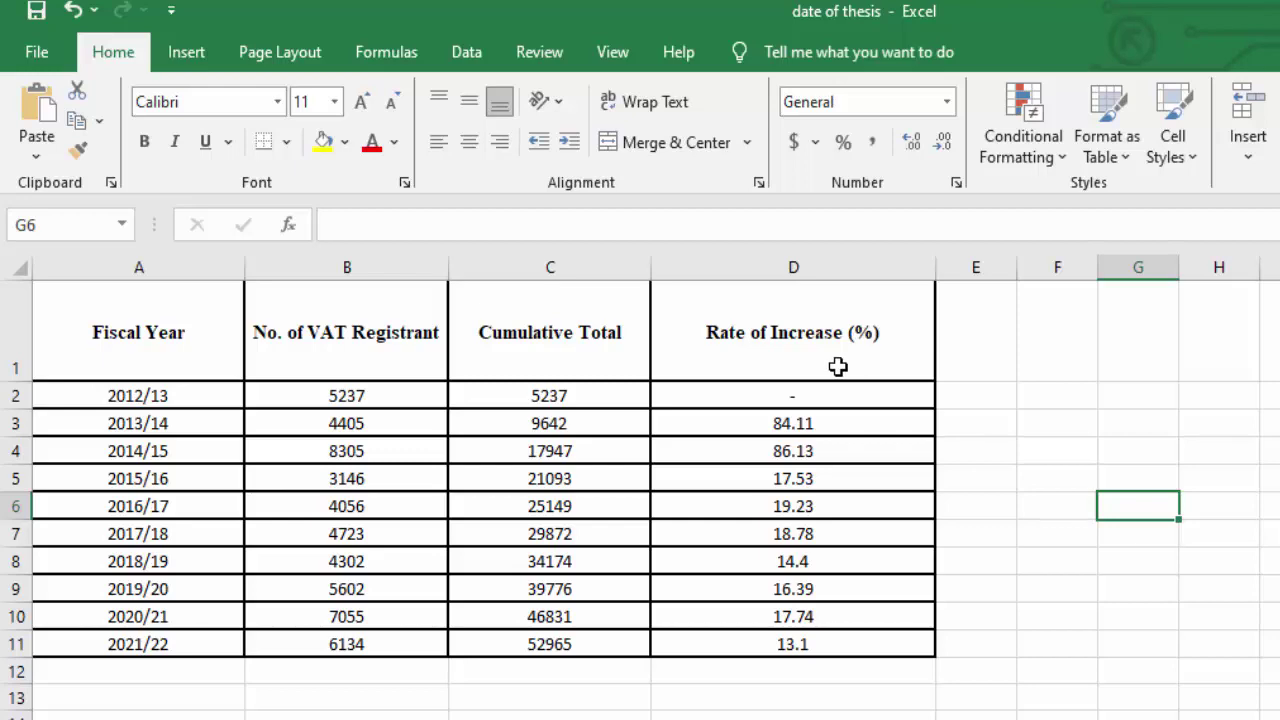
Clear the Rate of Increase column D1:D11
left_click_drag(807, 333, 770, 633)
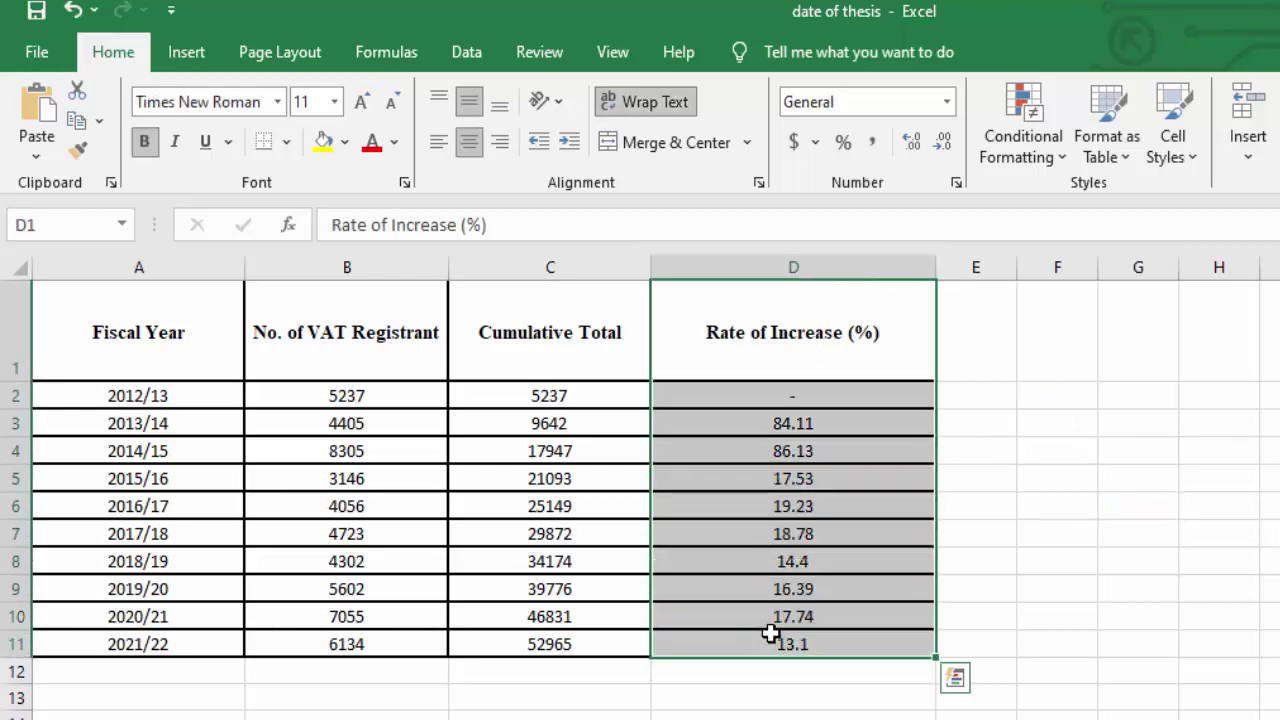
key("Delete")
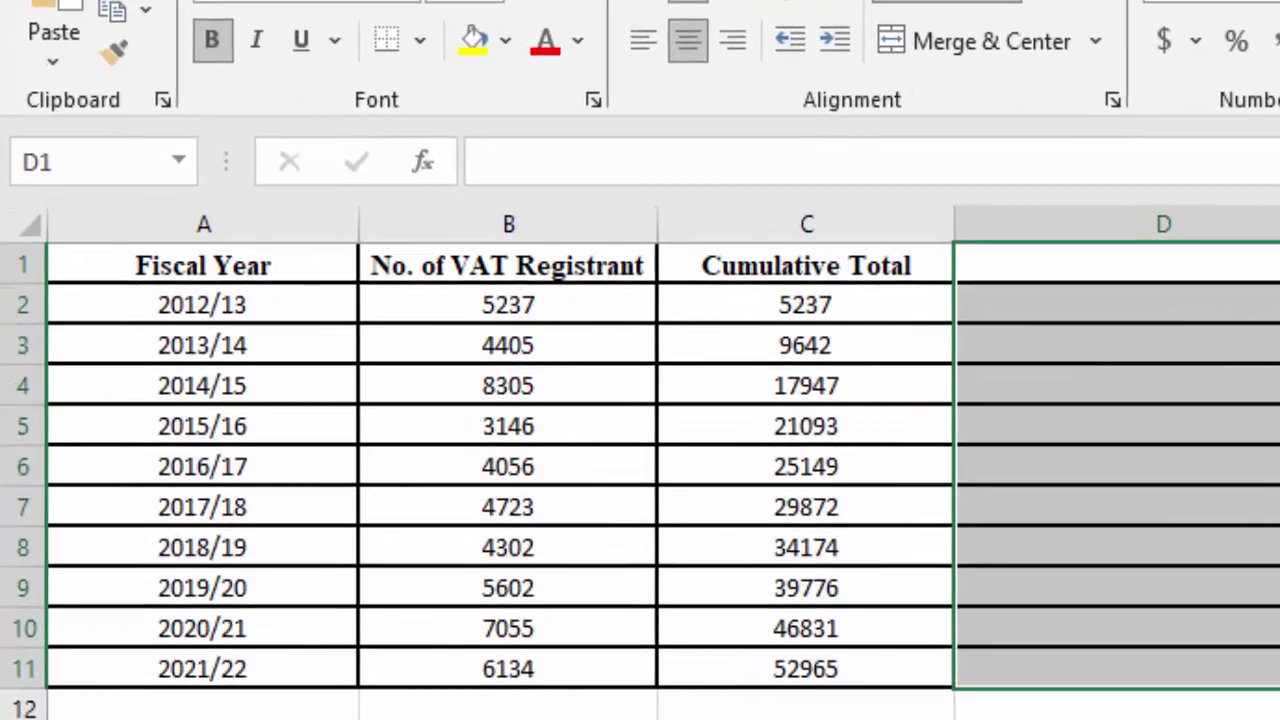
left_click(1163, 719)
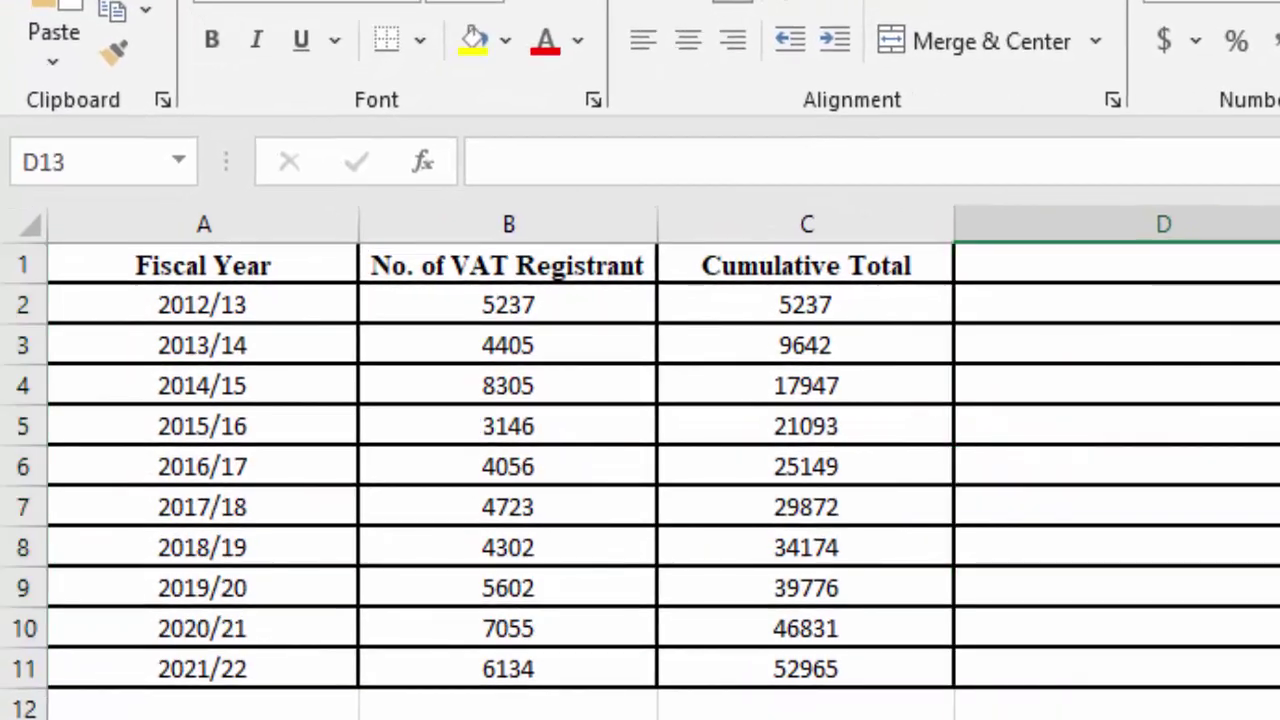
Insert a clustered column chart from A1:C11 (Fiscal Year, VAT registrants, Cumulative Total)
left_click_drag(133, 265, 174, 662)
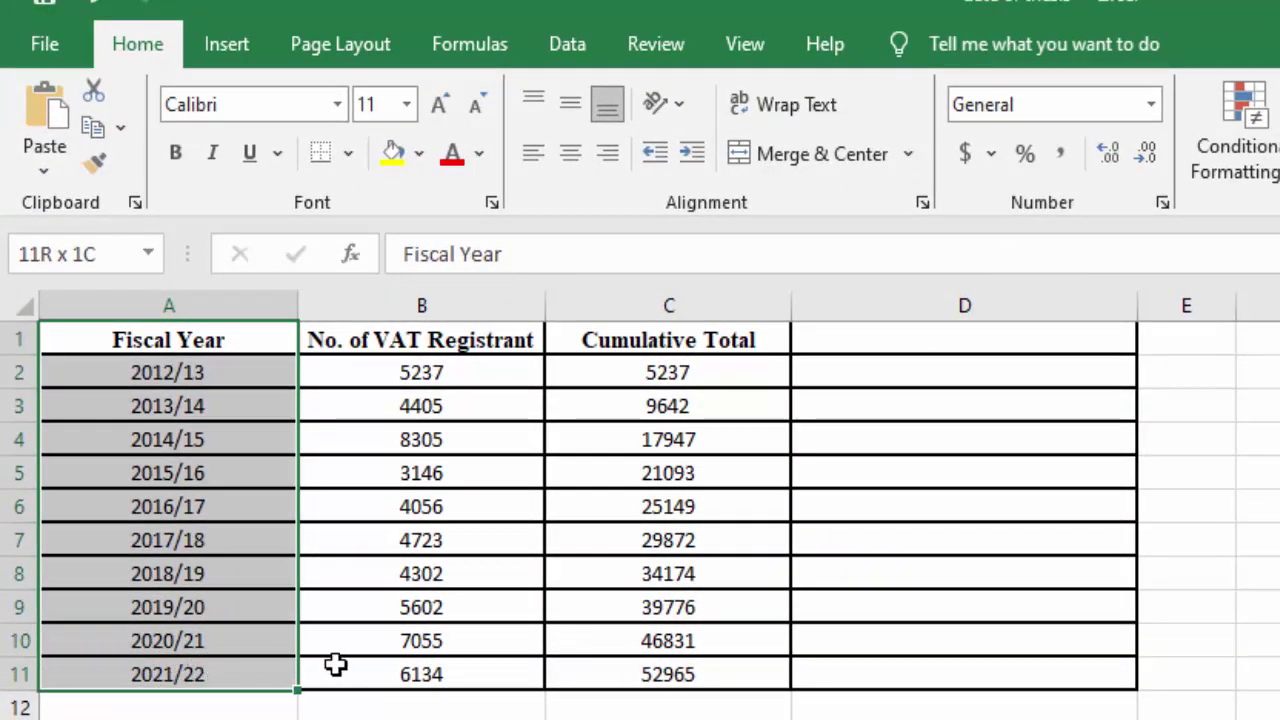
left_click_drag(174, 662, 641, 661)
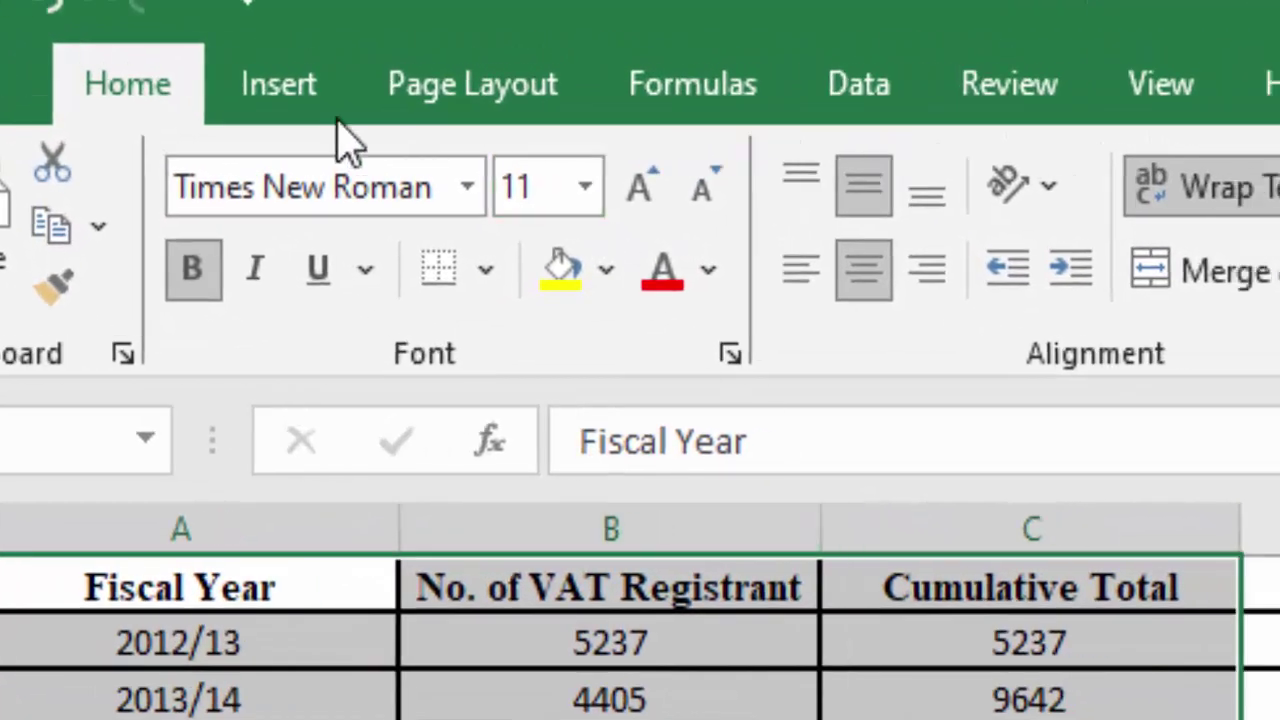
left_click(226, 44)
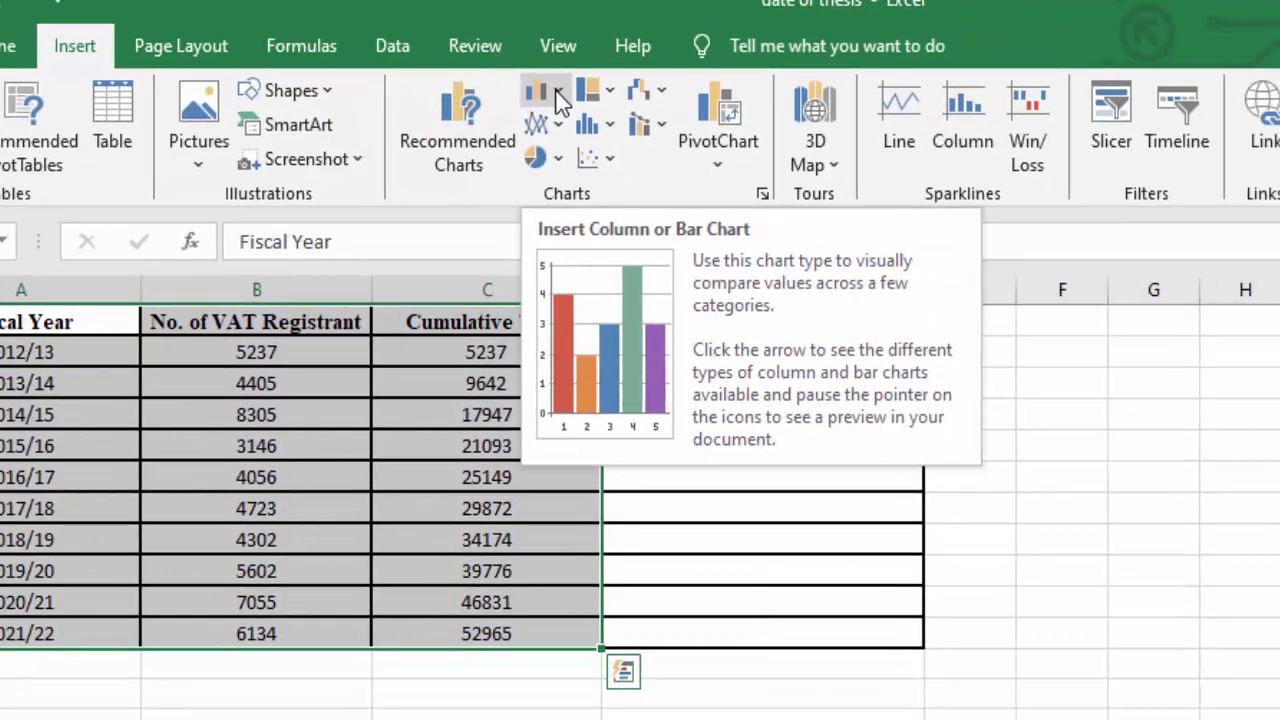
left_click(558, 92)
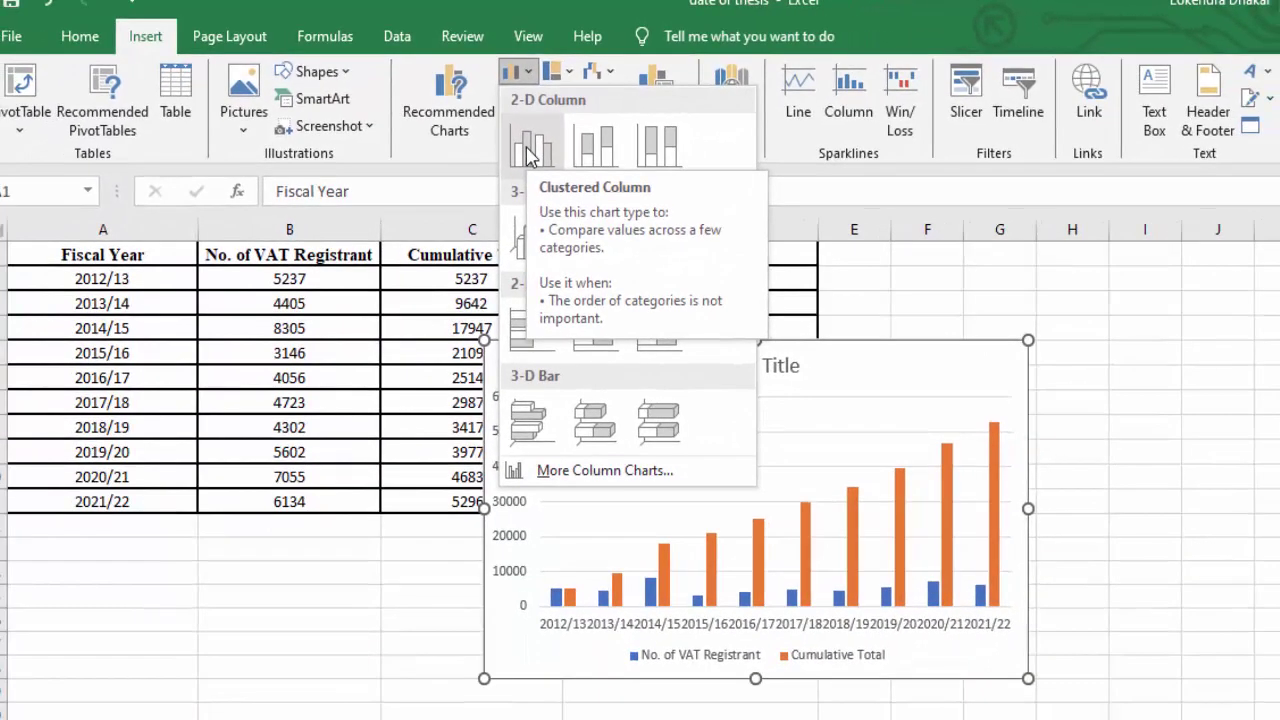
left_click(530, 152)
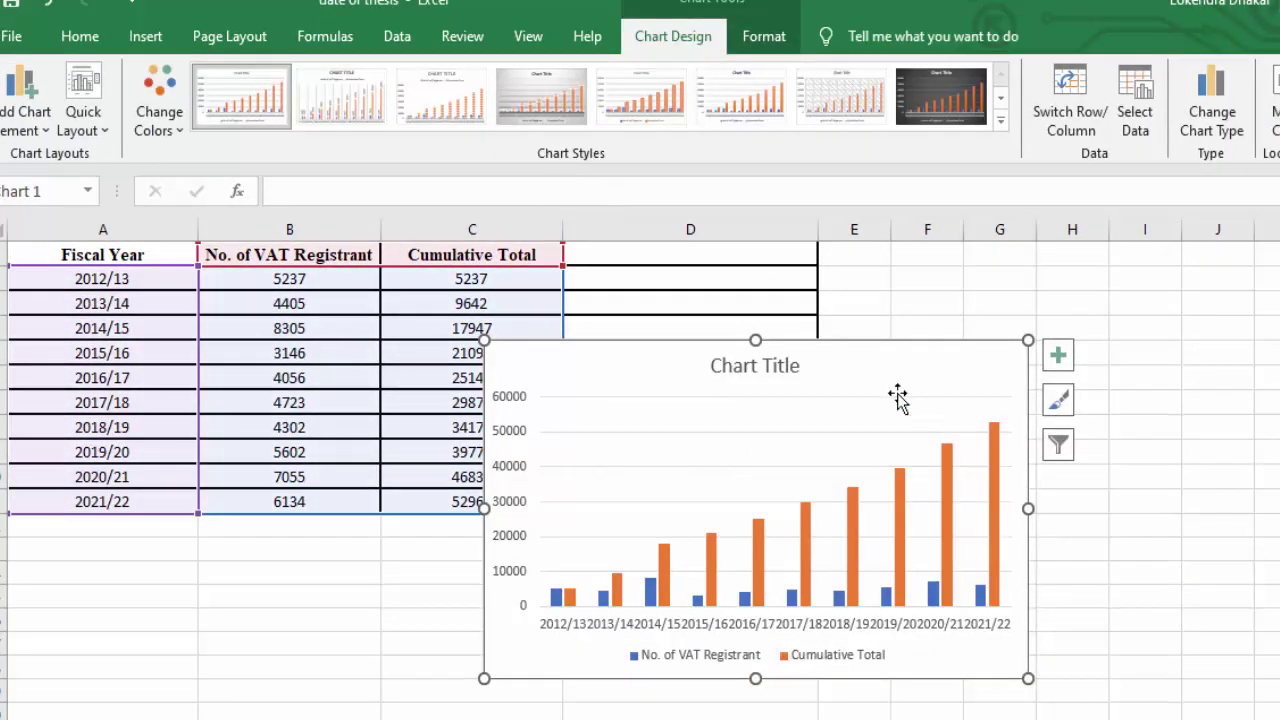
Delete the placeholder 'Chart Title' from the chart
left_click(766, 372)
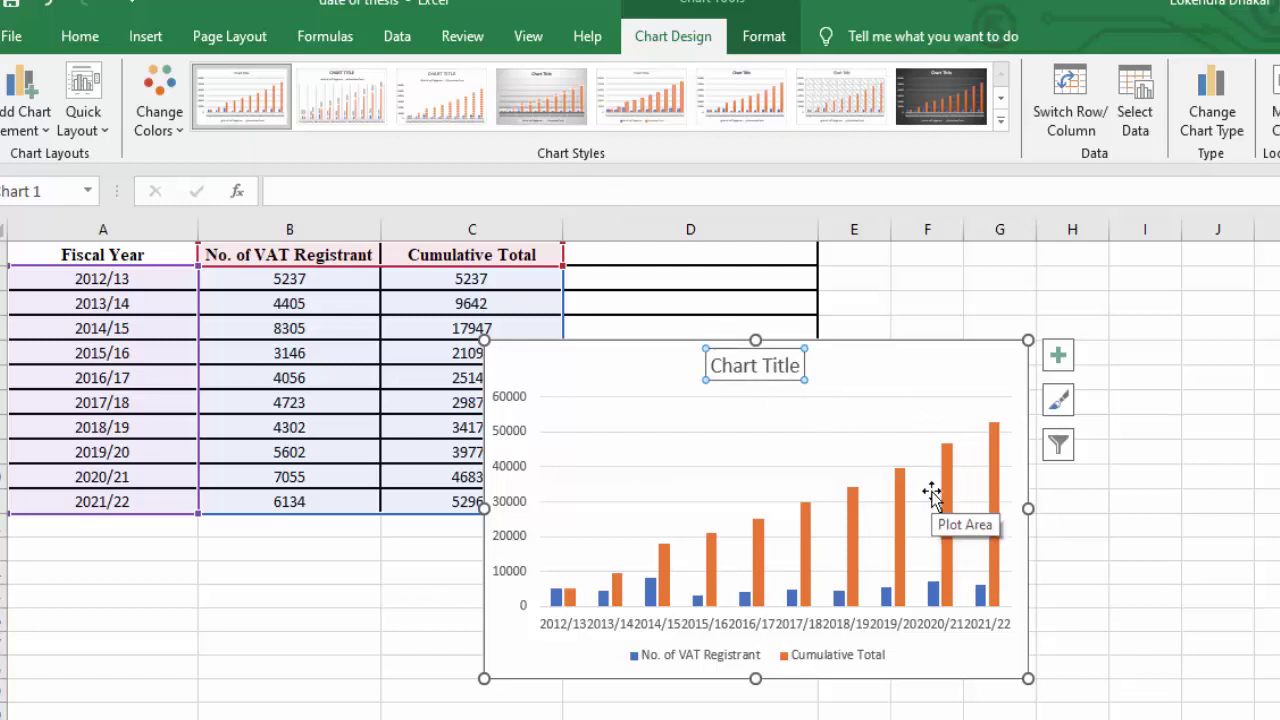
key("Delete")
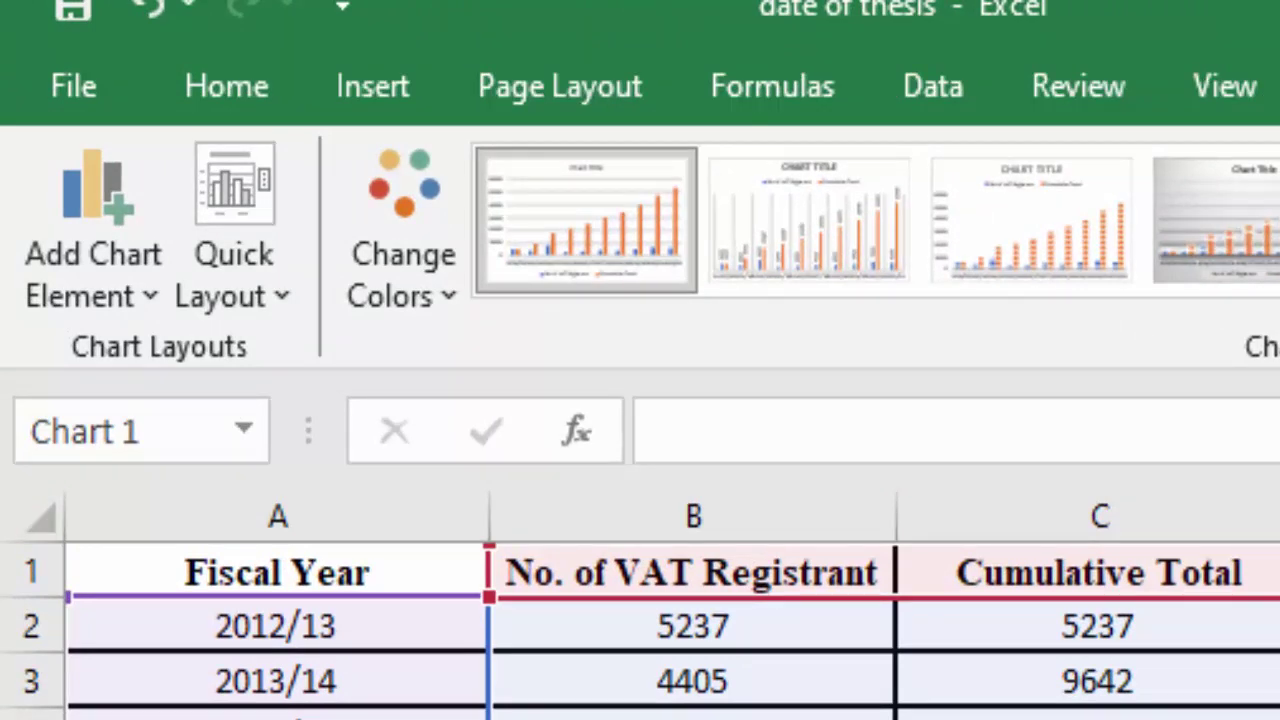
Add Primary Horizontal and Primary Vertical axis titles through Add Chart Element > Axis Titles
left_click(152, 297)
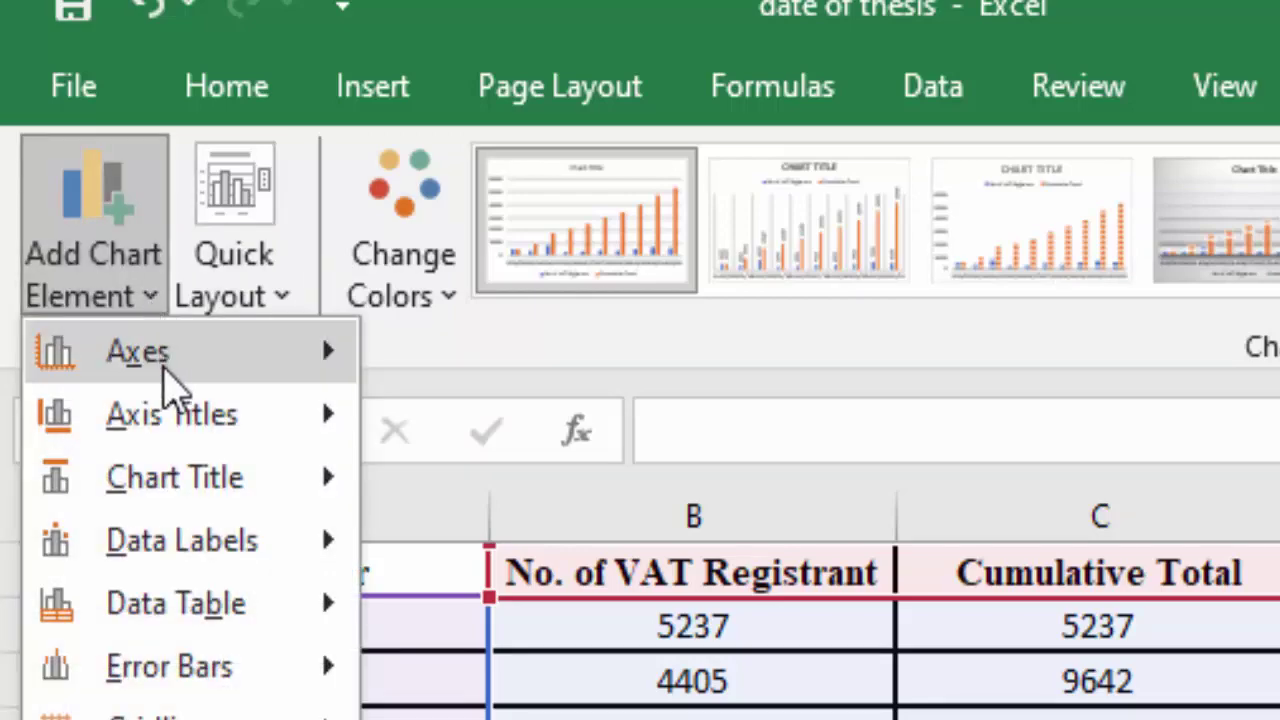
mouse_move(177, 420)
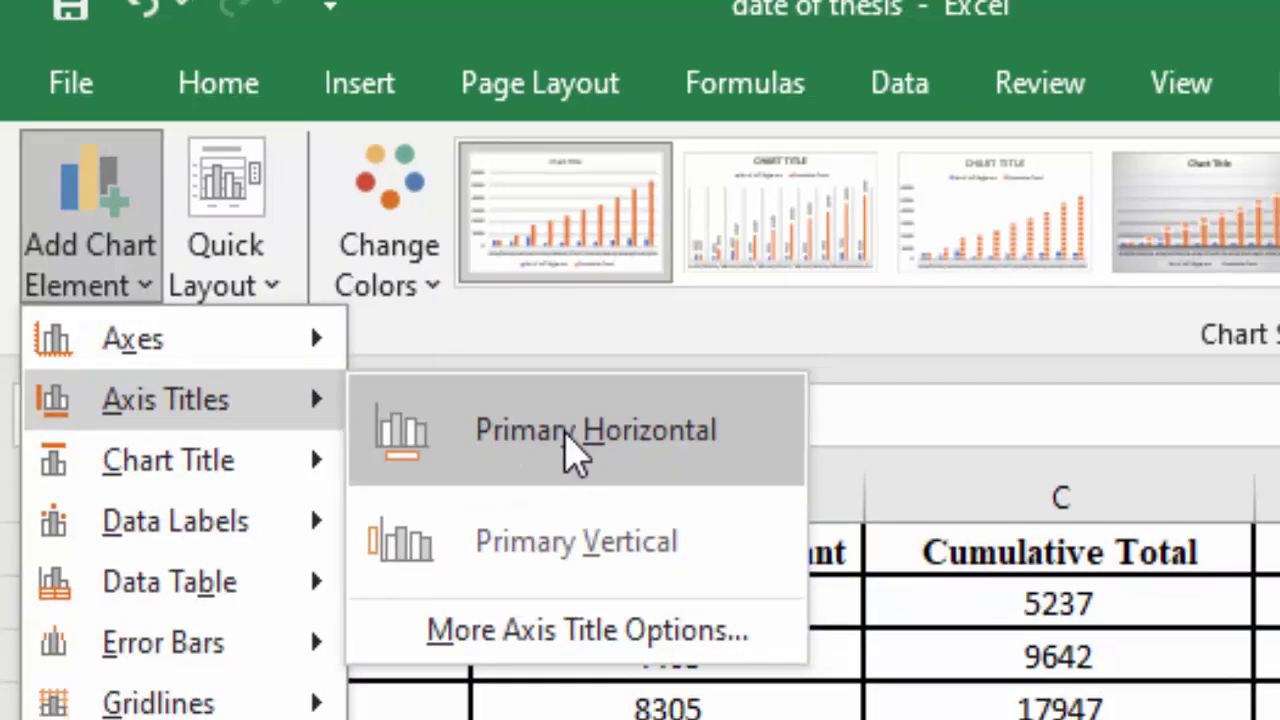
left_click(586, 452)
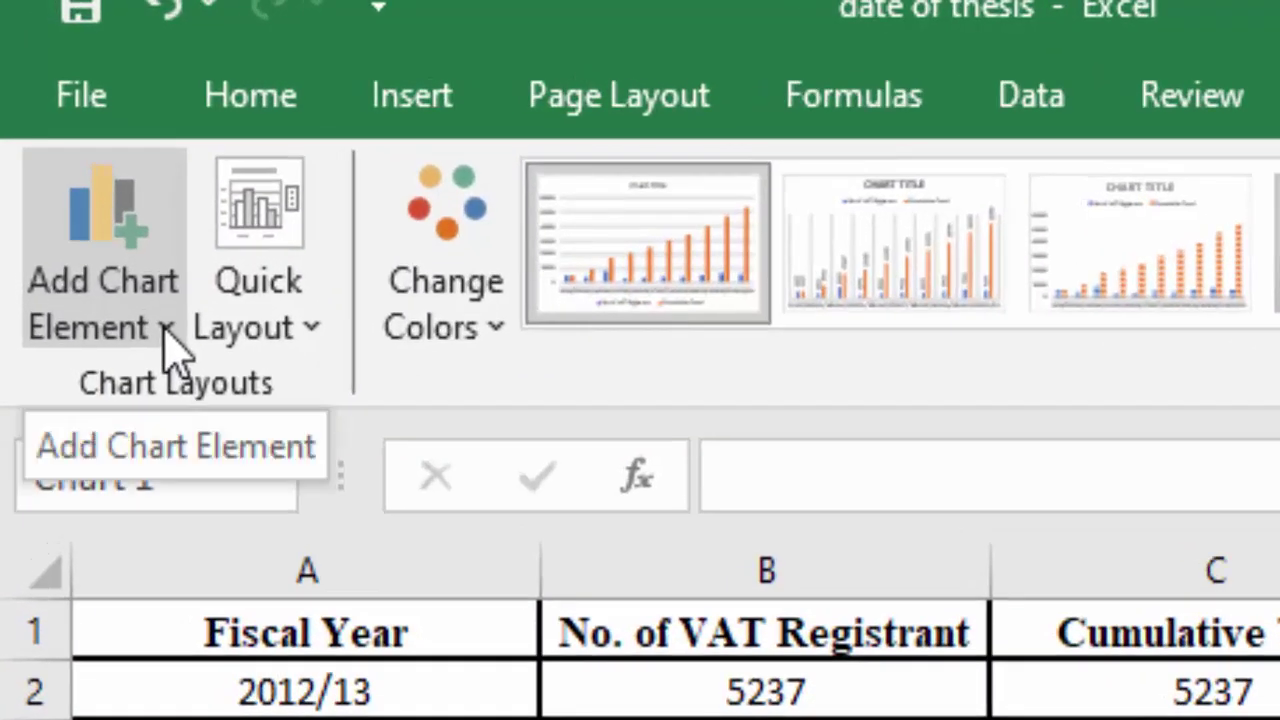
left_click(168, 340)
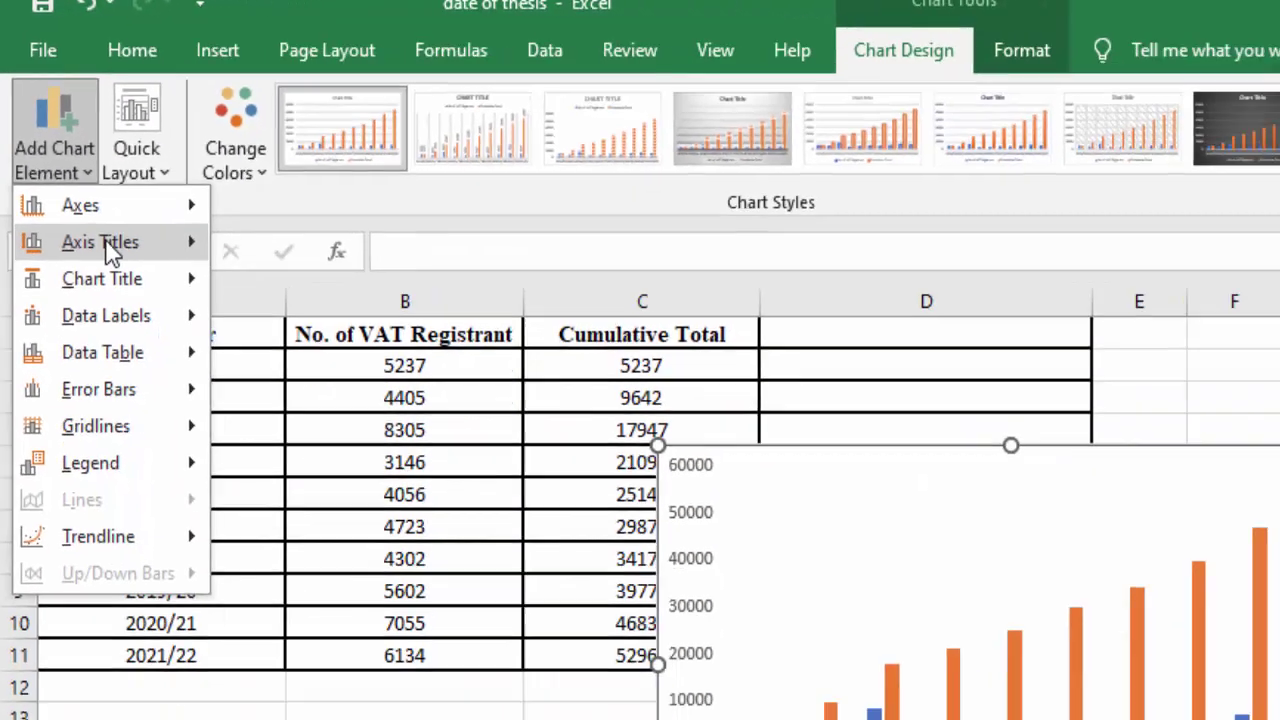
mouse_move(75, 168)
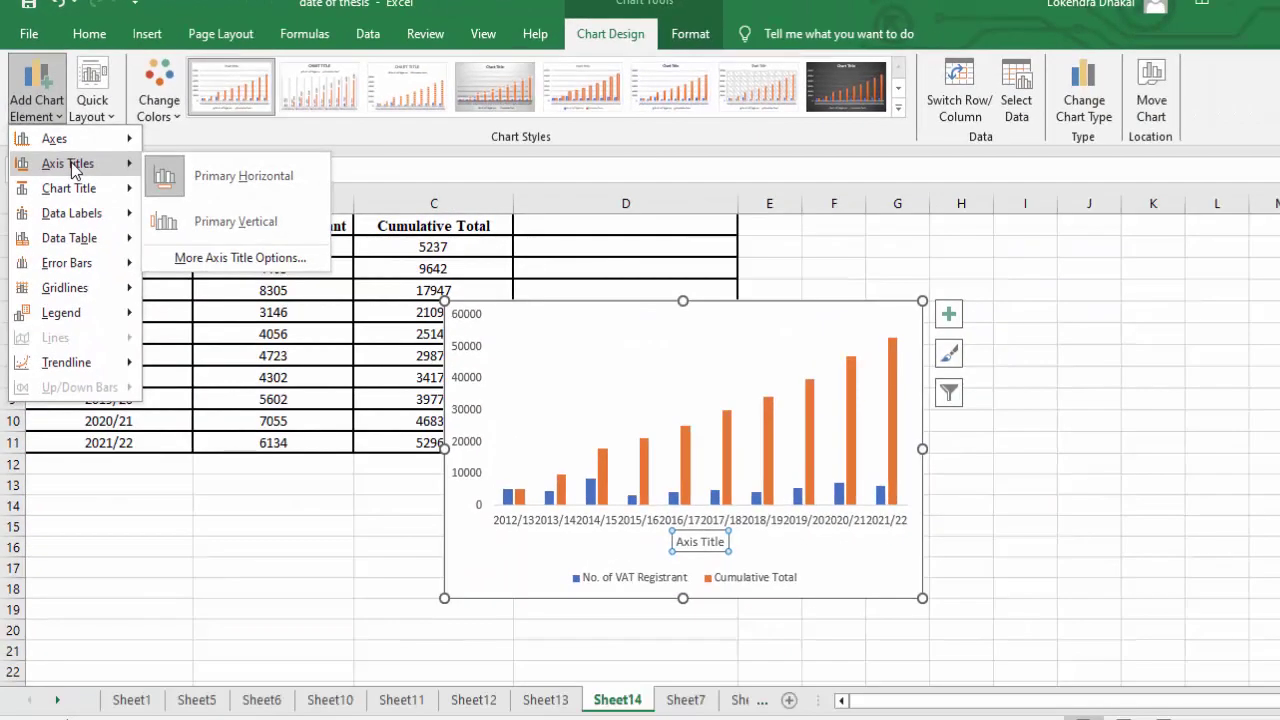
left_click(244, 219)
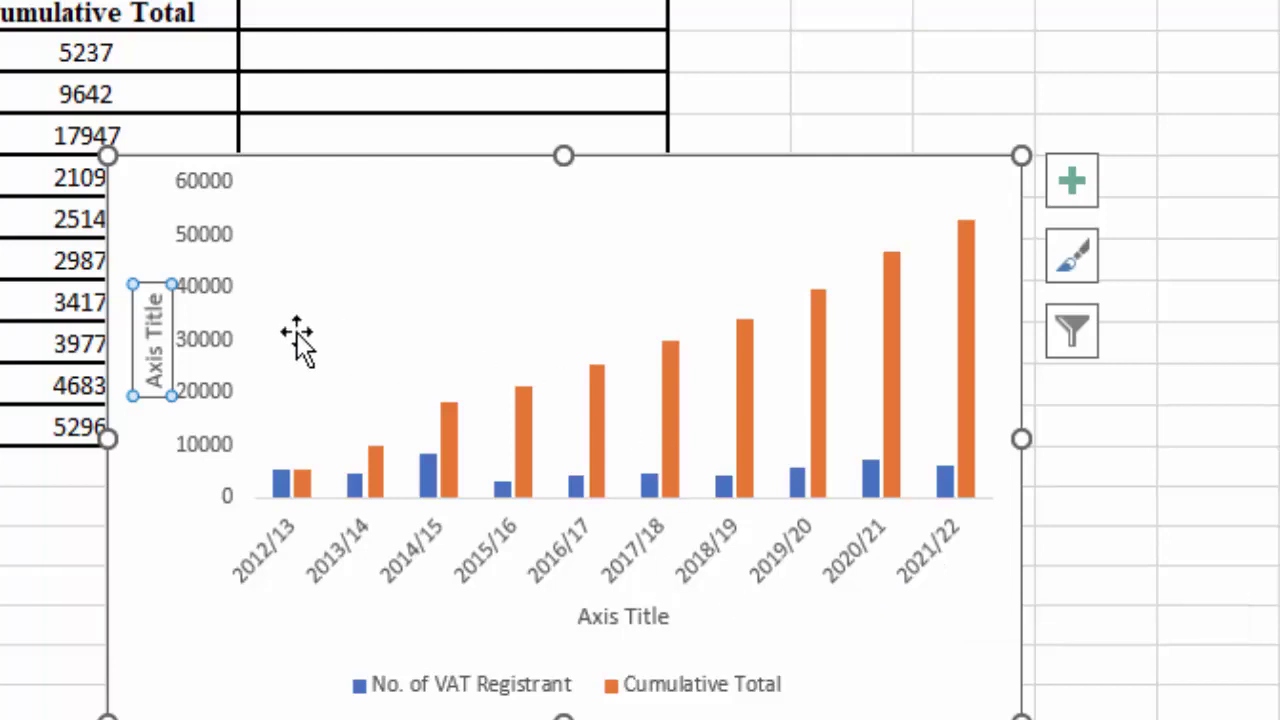
Rename the vertical axis title to 'VAT Reg'
left_click(160, 355)
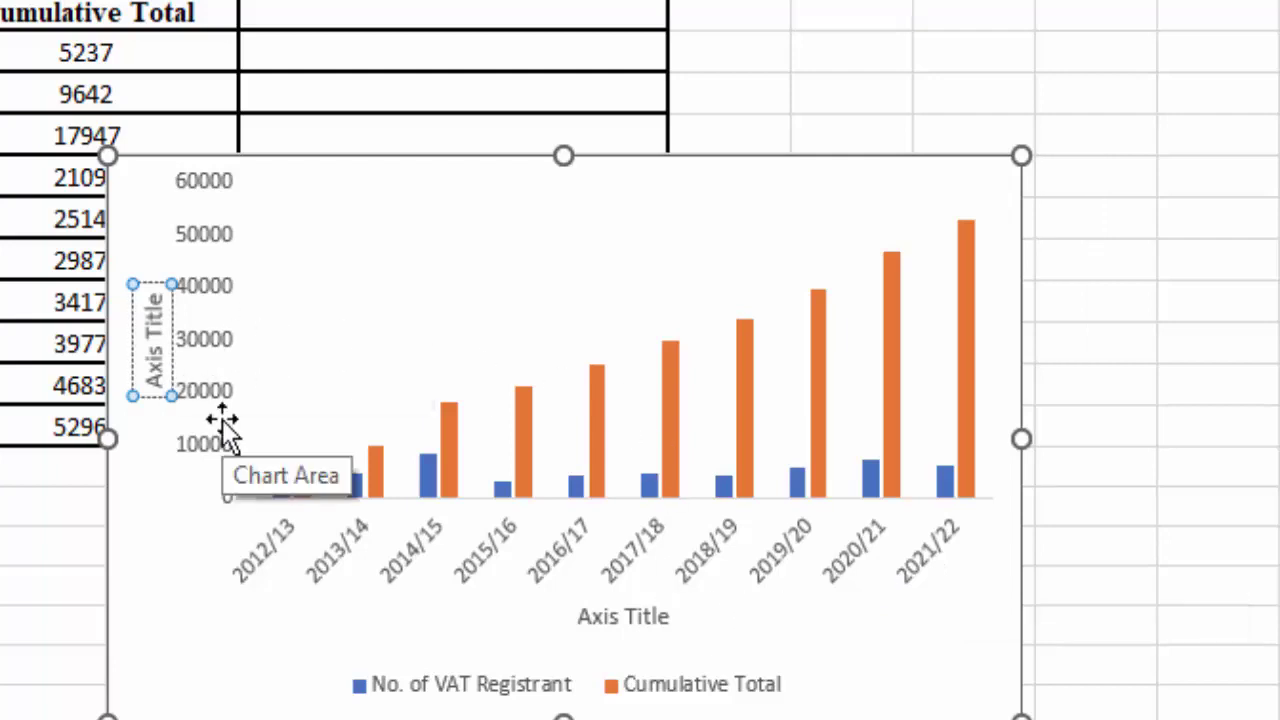
key("ctrl+a")
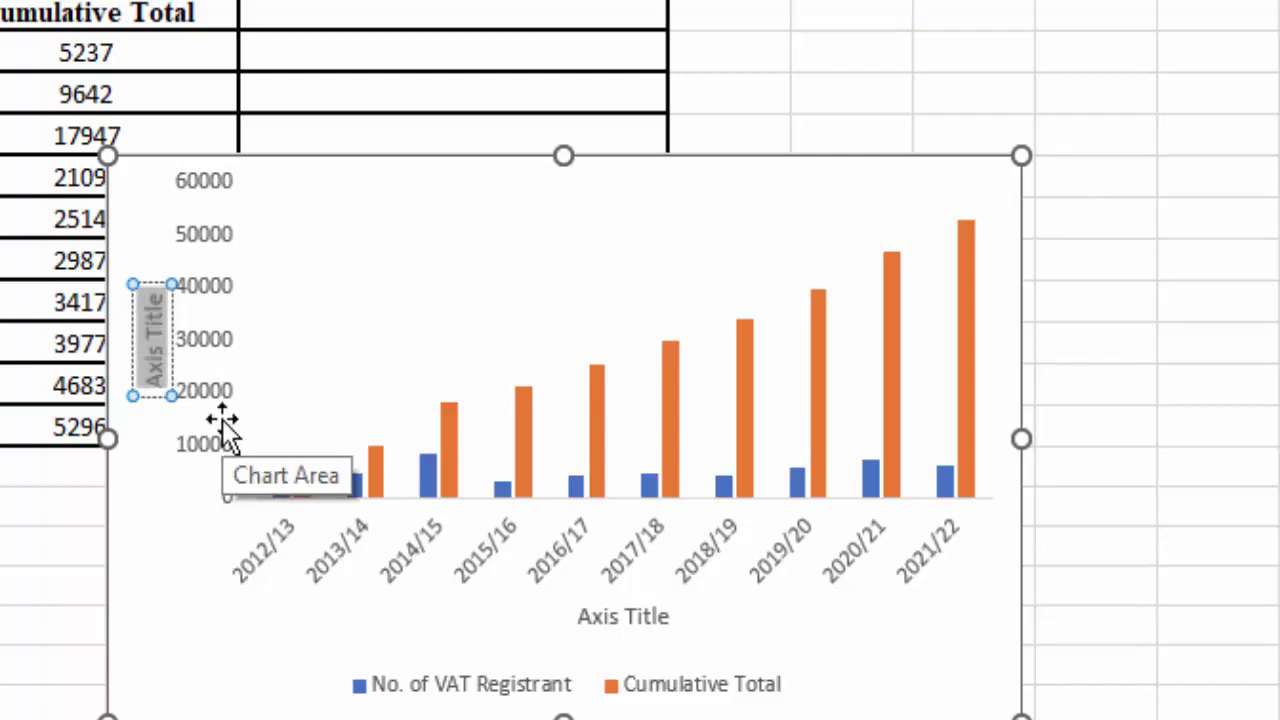
type("VAT")
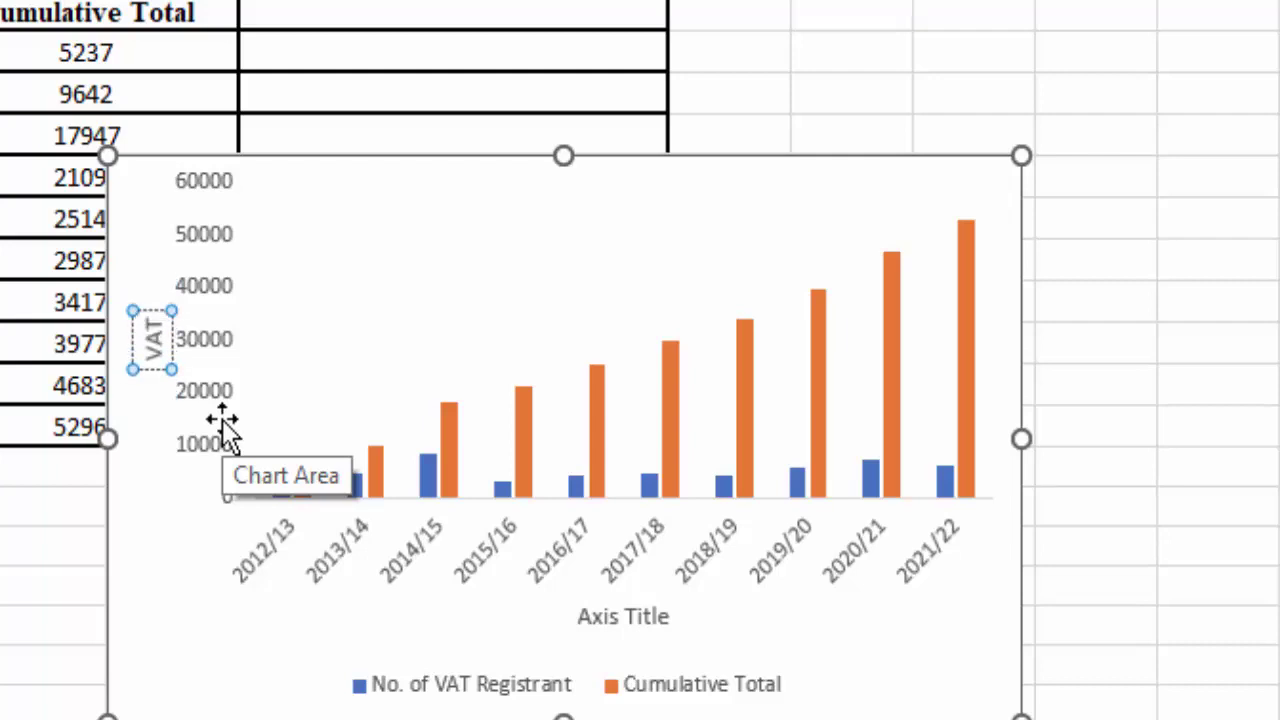
type(" Reg")
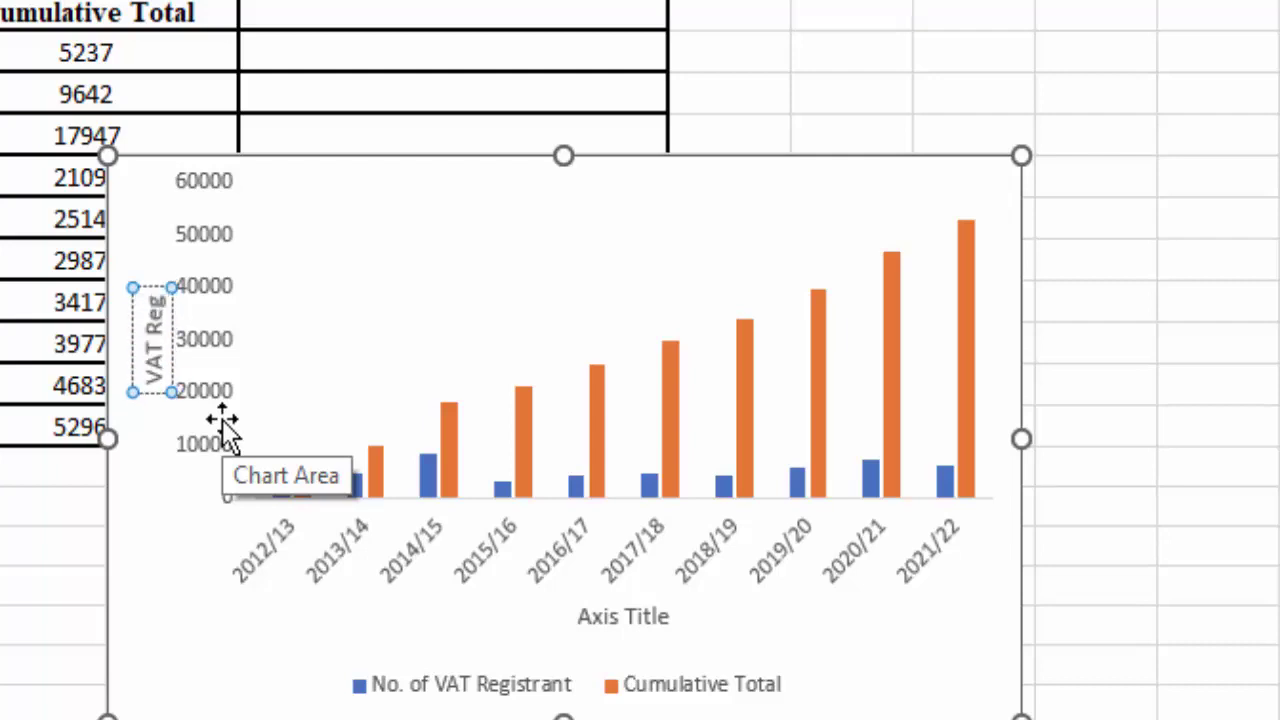
Rename the horizontal axis title to 'Fascal Year'
left_click(611, 617)
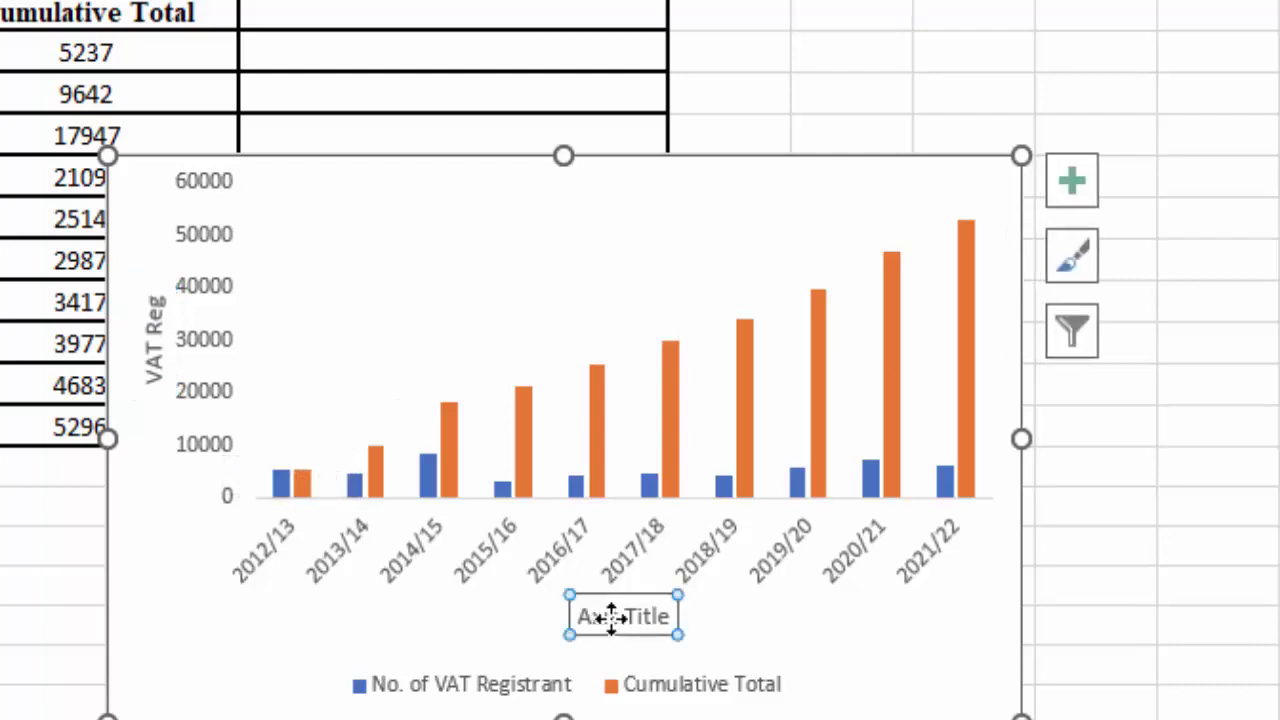
left_click(615, 617)
triple_click(613, 617)
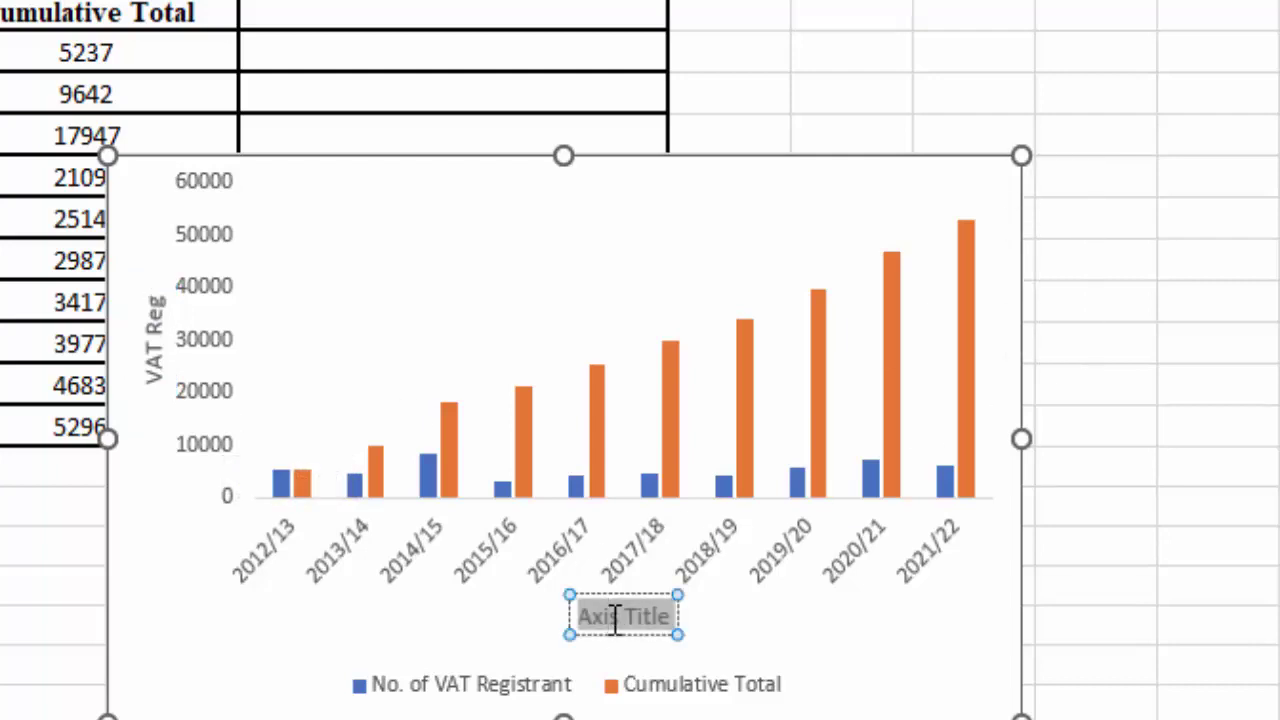
type("Yea")
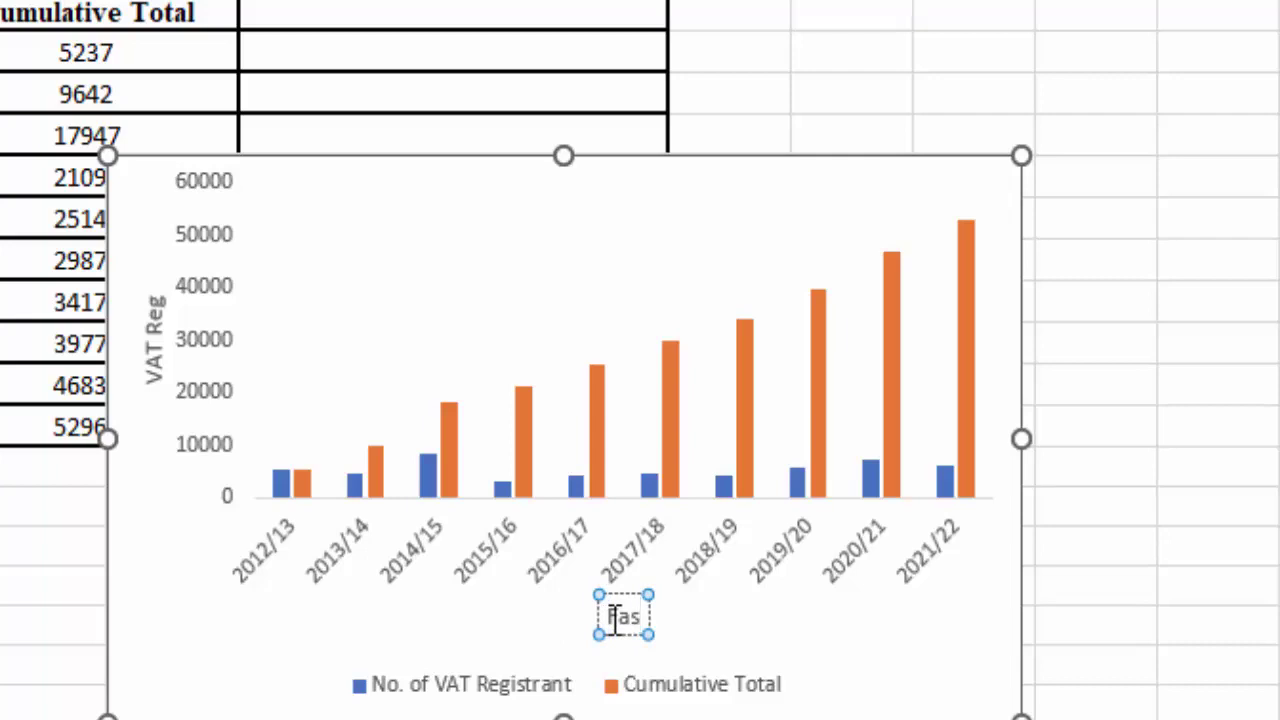
type("cal")
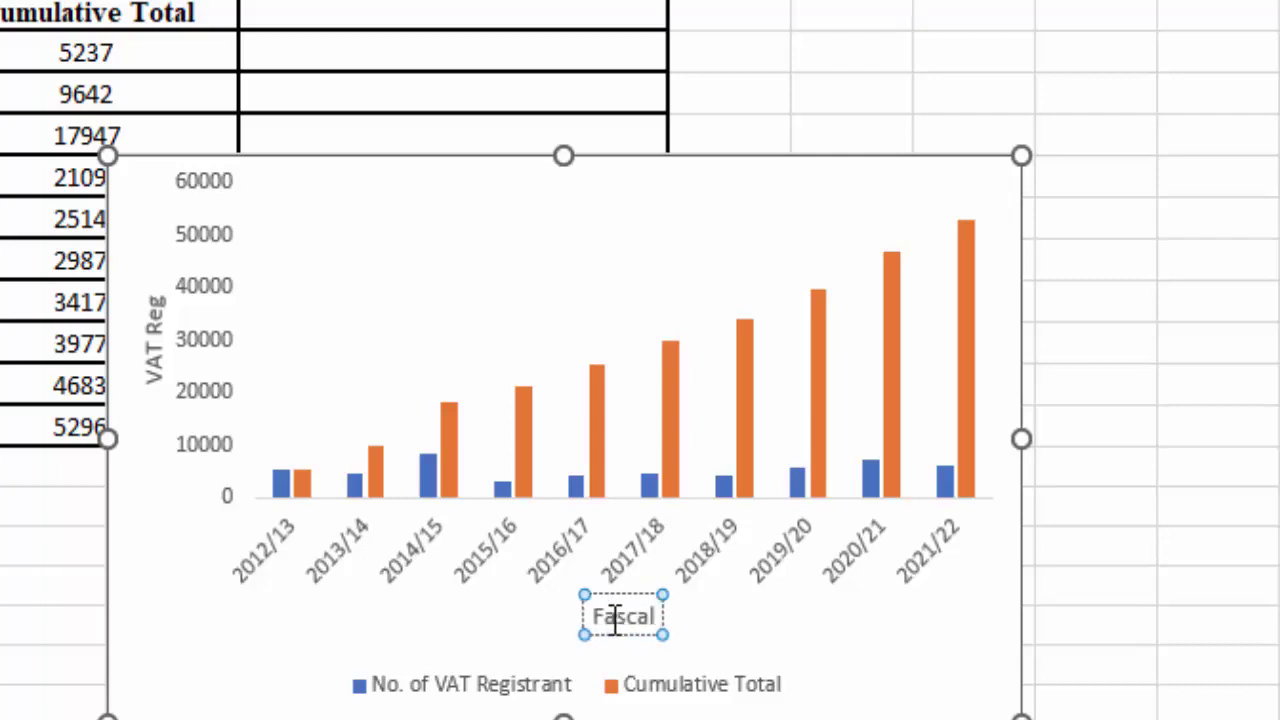
type(" Year")
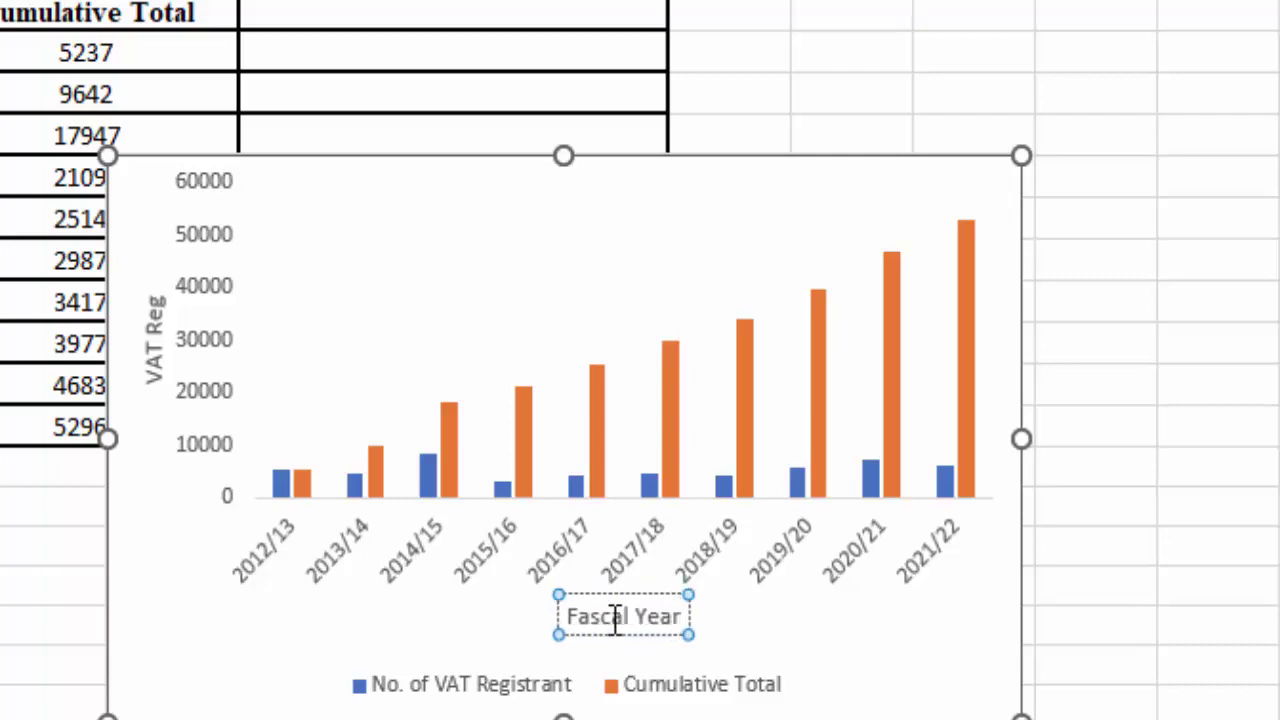
left_click(1255, 548)
left_click(1022, 628)
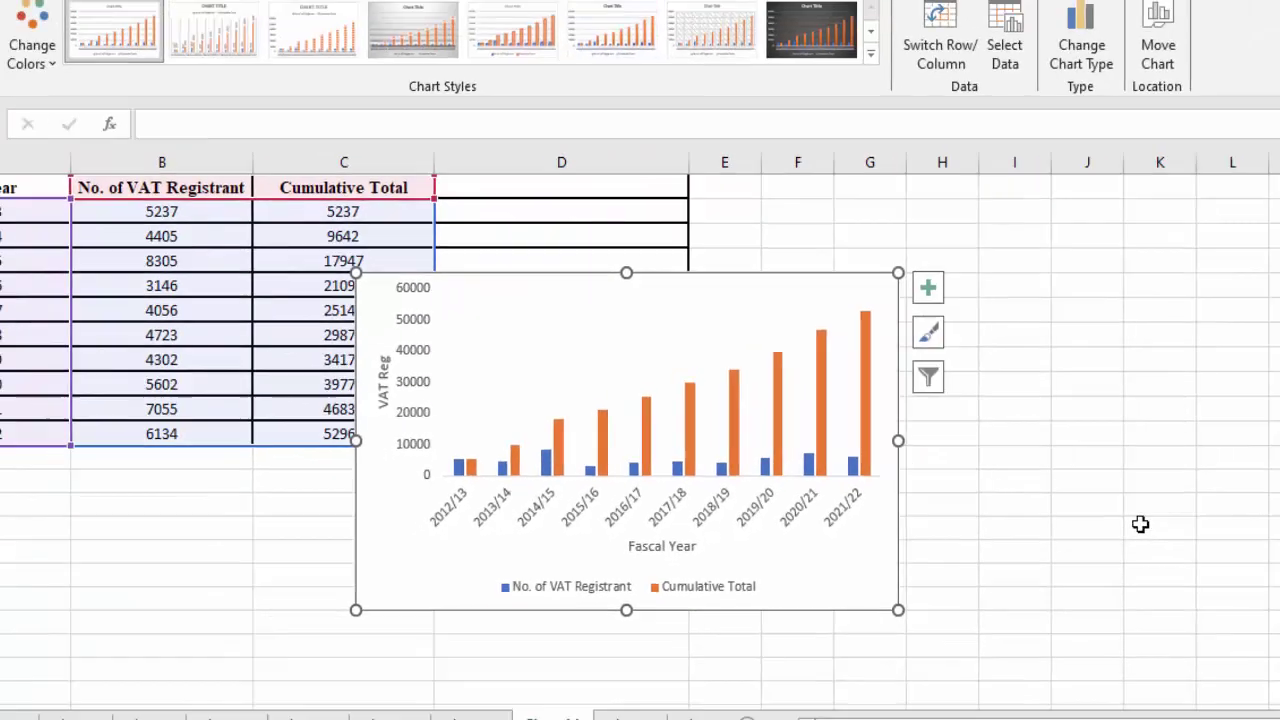
In Word, paste the Excel chart on a new line under the Trend of VAT Registrant heading
key("alt+Tab")
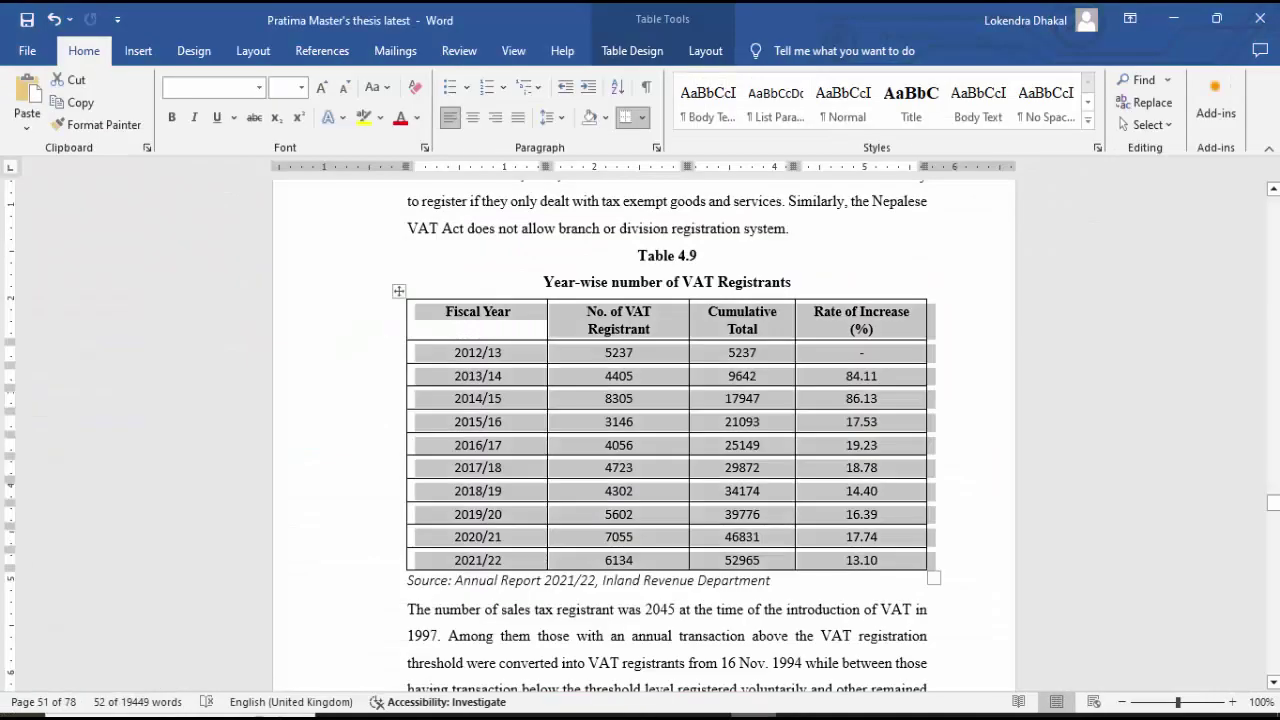
scroll(673, 421, "down", 5)
scroll(677, 421, "down", 3)
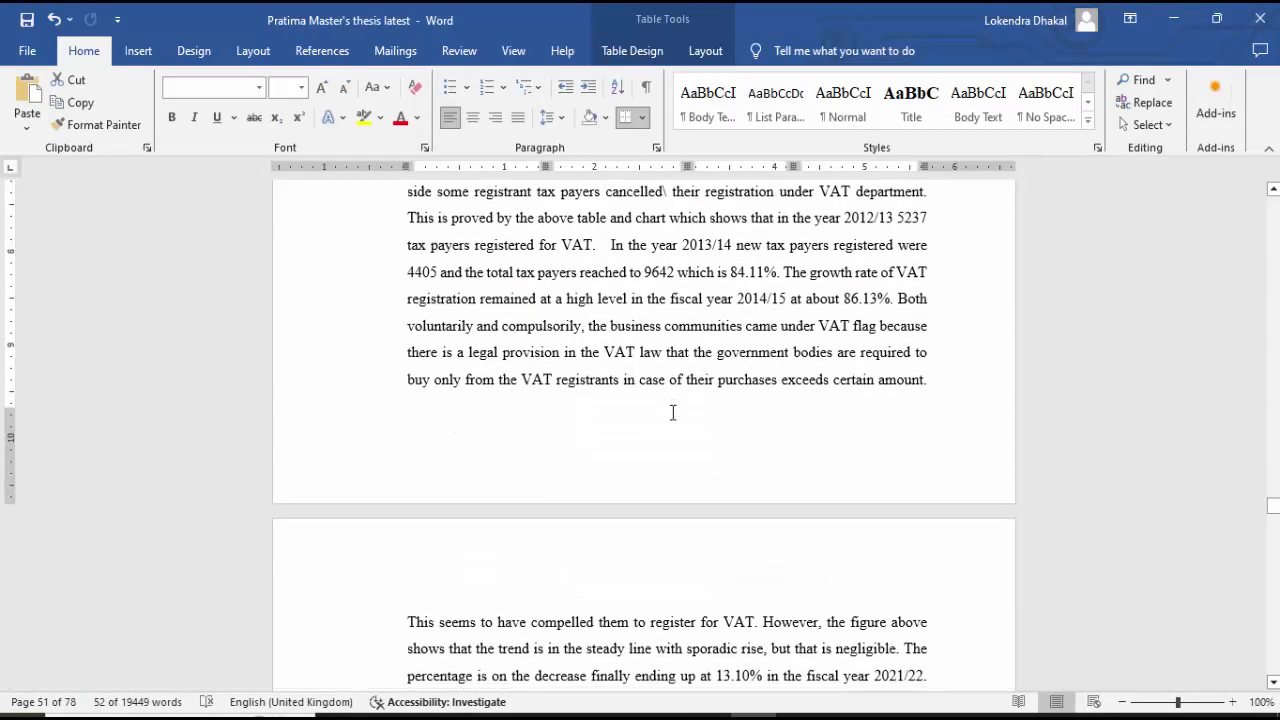
scroll(680, 420, "down", 3)
scroll(685, 420, "down", 2)
scroll(689, 423, "down", 2)
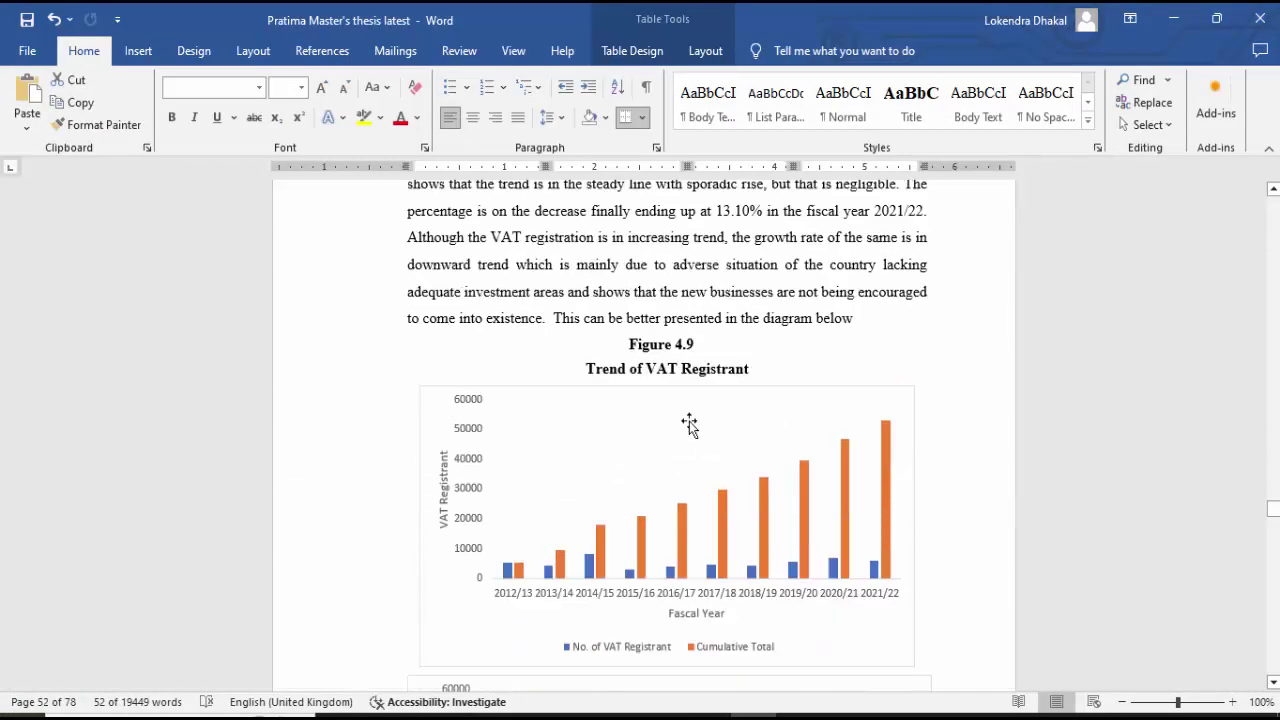
scroll(689, 423, "down", 1)
scroll(762, 409, "up", 2)
left_click(762, 409)
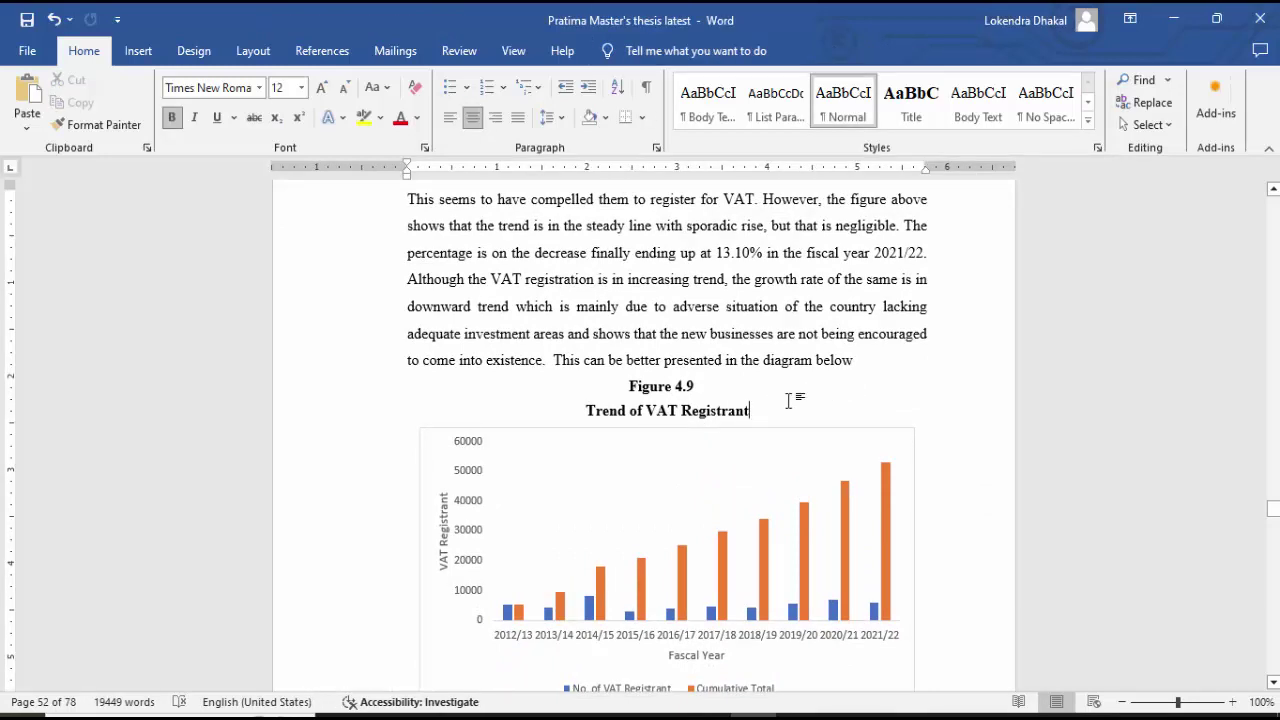
key("Return")
key("Return")
key("Return")
key("Return")
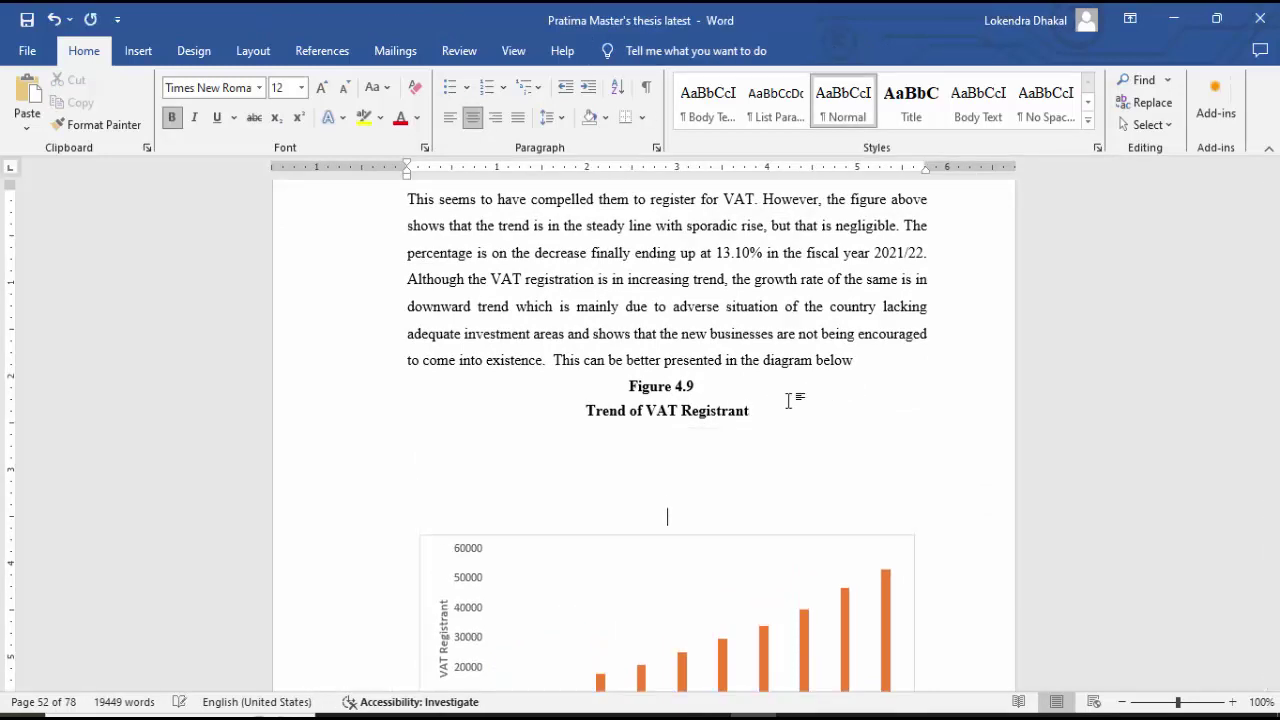
key("ctrl+v")
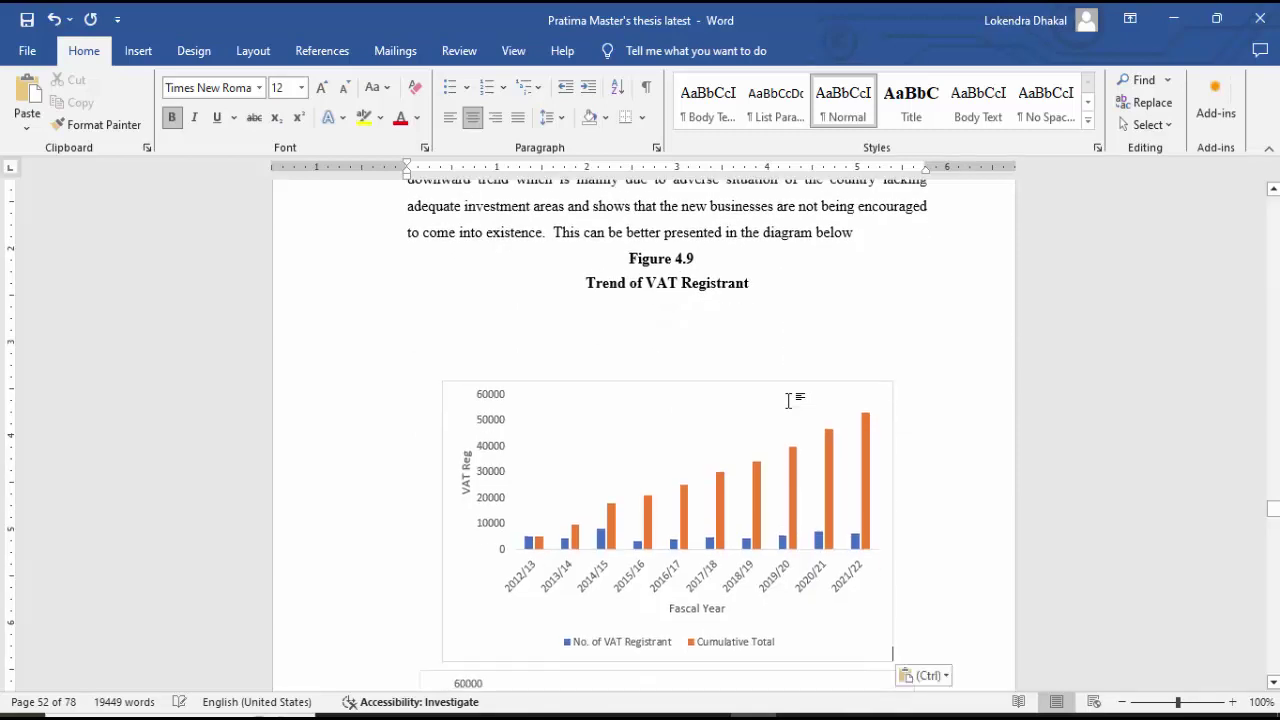
Widen the pasted chart toward the left margin and remove the blank lines above it
left_click(708, 449)
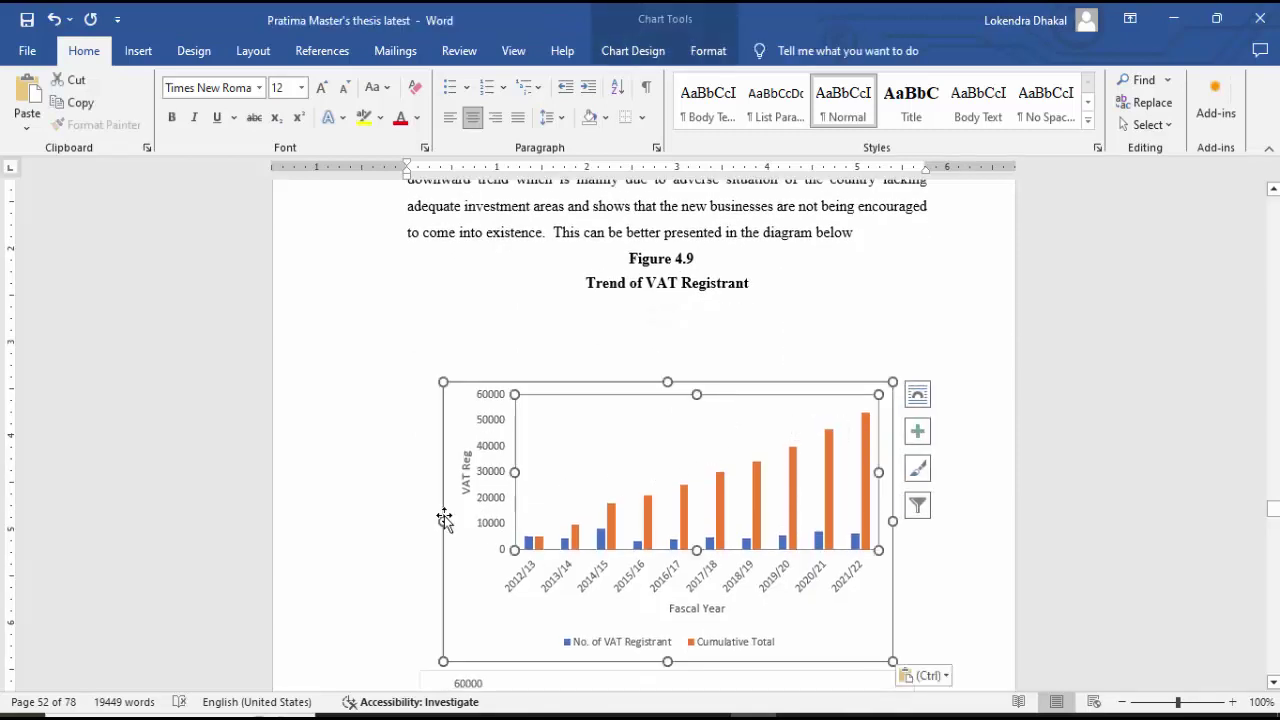
left_click_drag(443, 520, 400, 522)
left_click(654, 437)
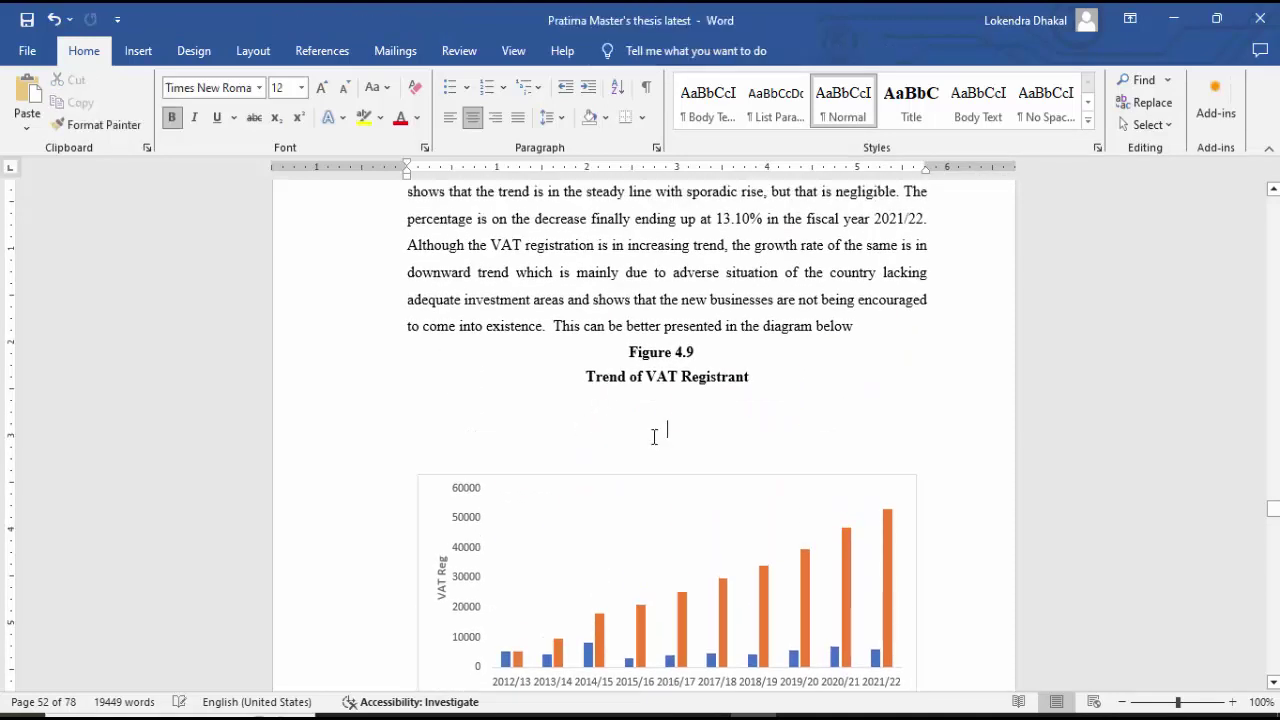
key("BackSpace")
key("BackSpace")
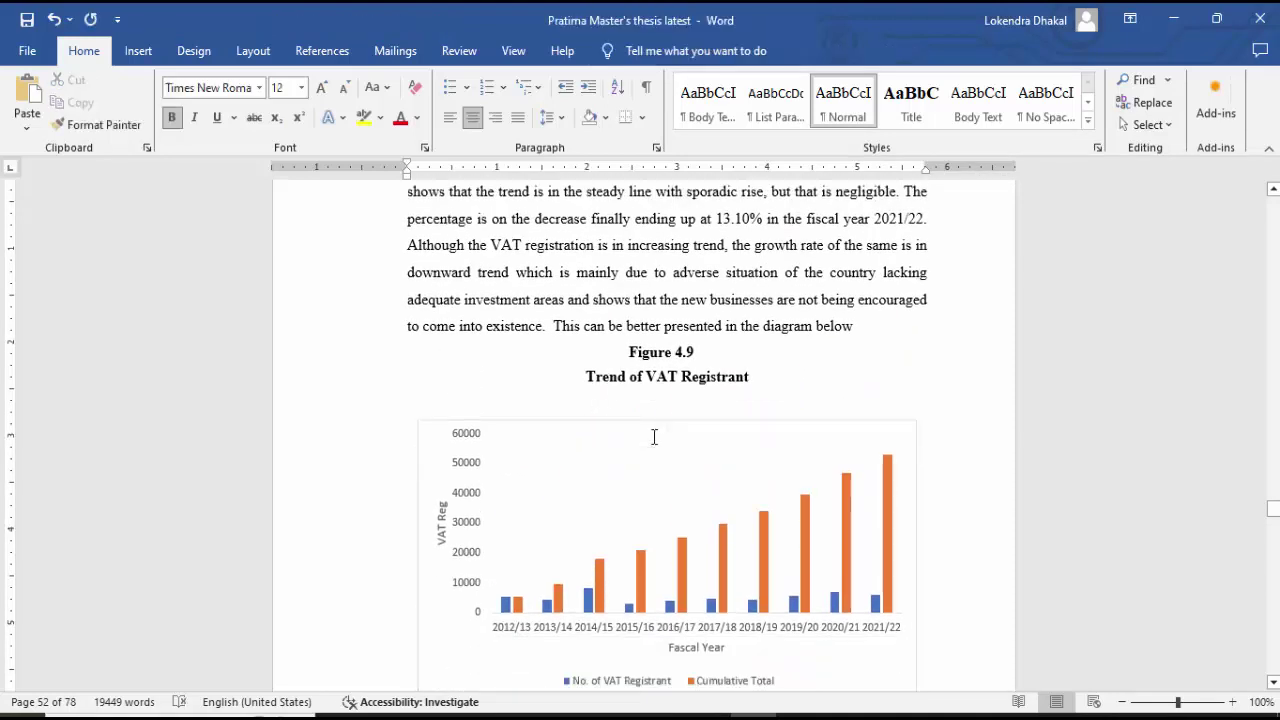
scroll(814, 388, "down", 2)
scroll(814, 388, "down", 2)
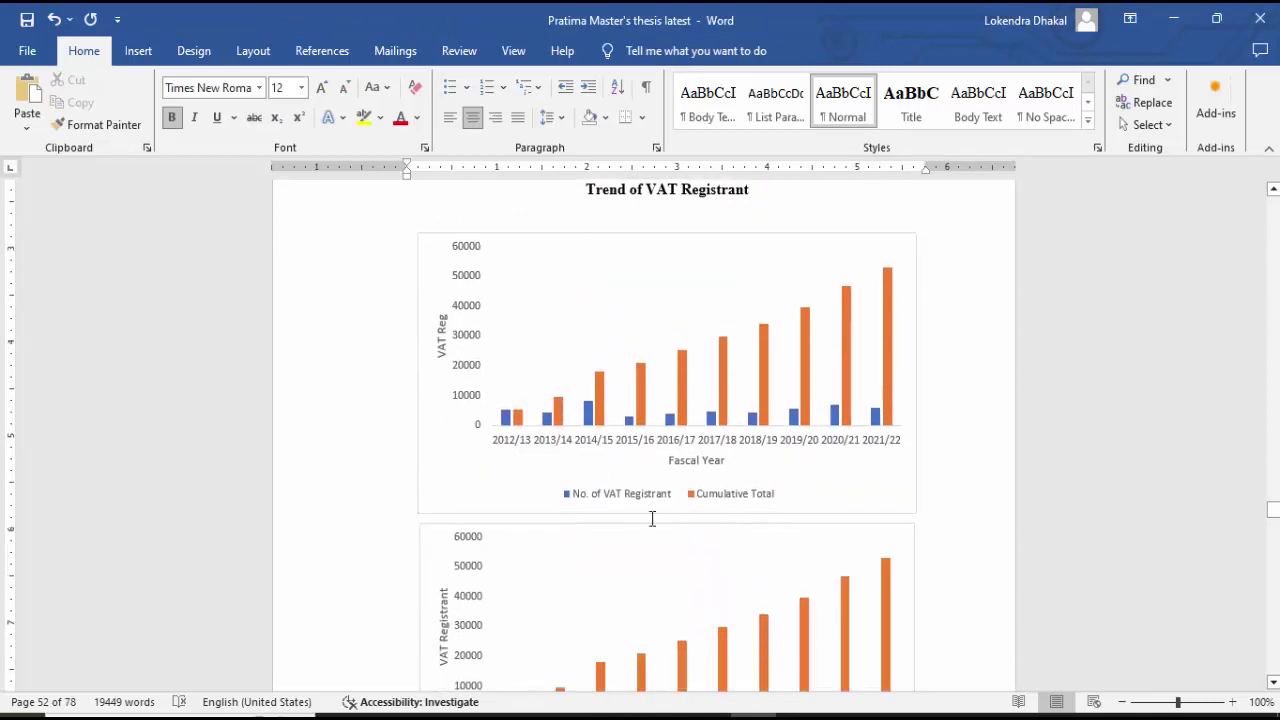